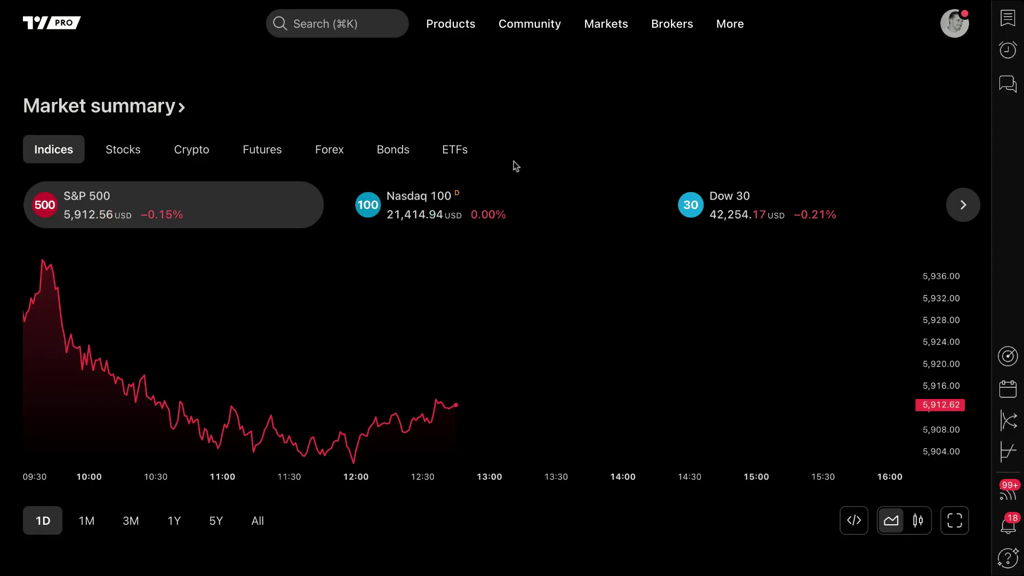
# Show the Products > Screeners list with the stock, crypto, CEX and DEX pairs screeners.
pyautogui.moveTo(446, 31)
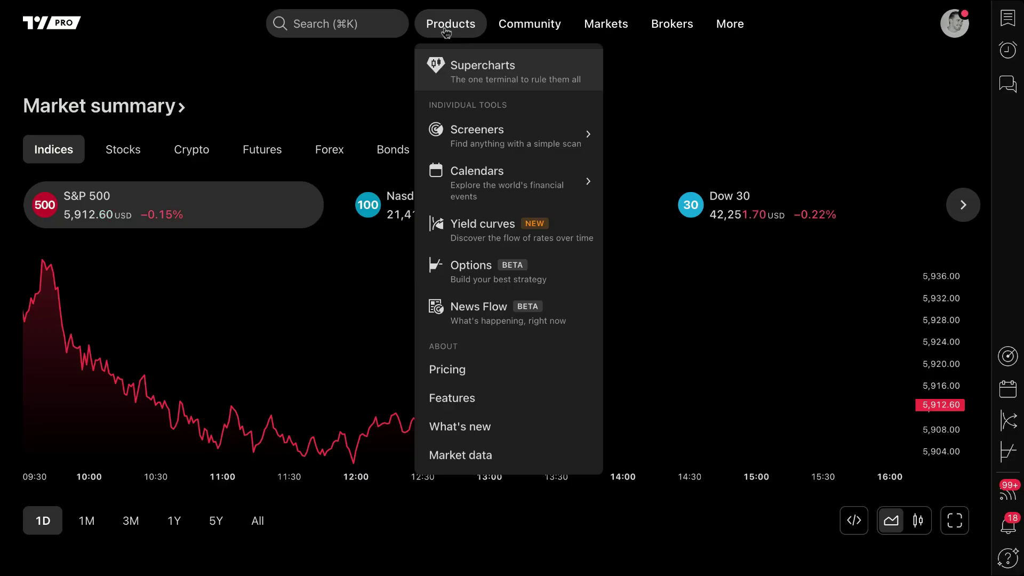
pyautogui.moveTo(587, 132)
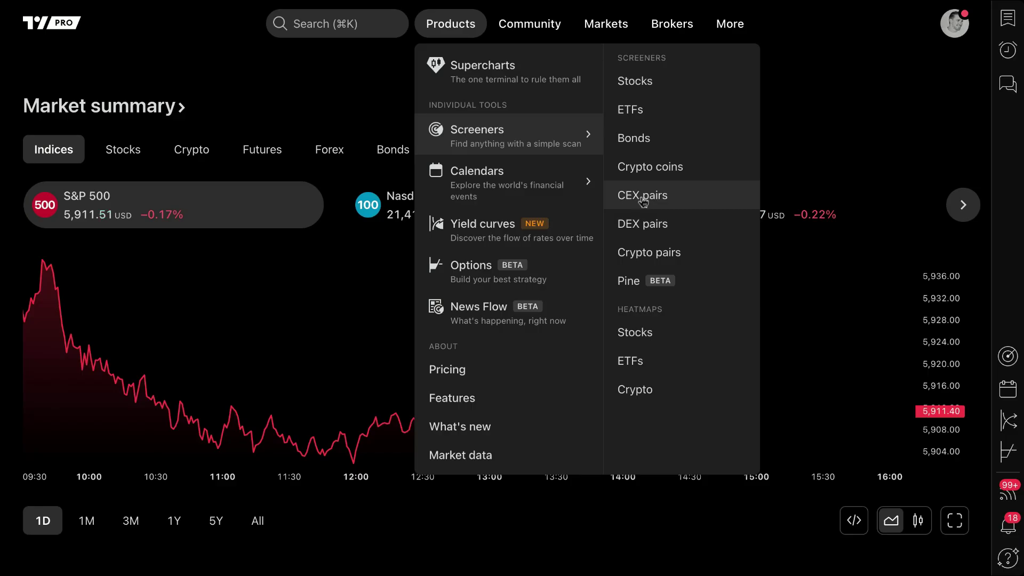
# Open the CEX pairs screener listing all 35,483 pairs sorted by 24h volume.
pyautogui.click(644, 199)
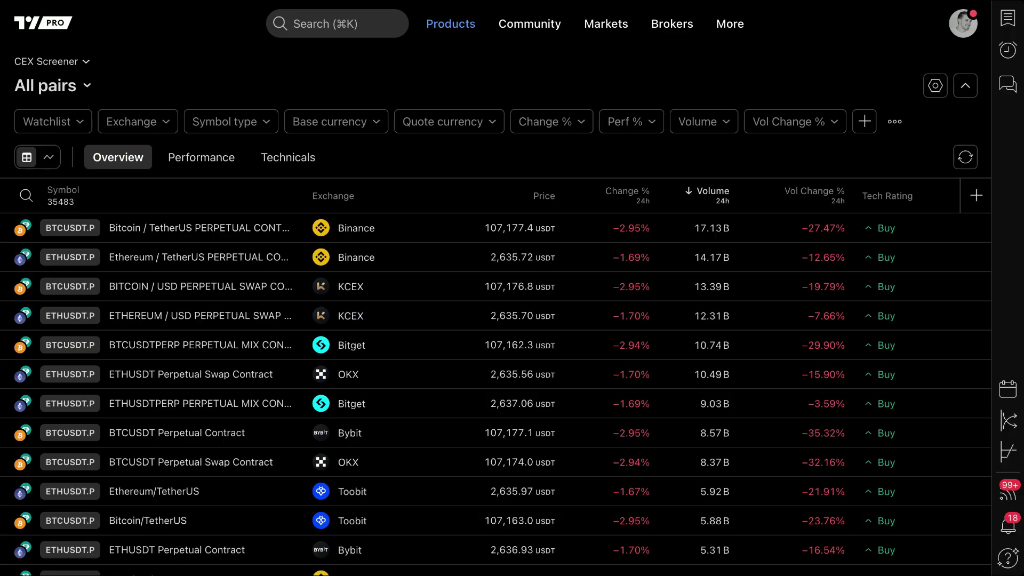
pyautogui.moveTo(500, 144)
pyautogui.click(141, 127)
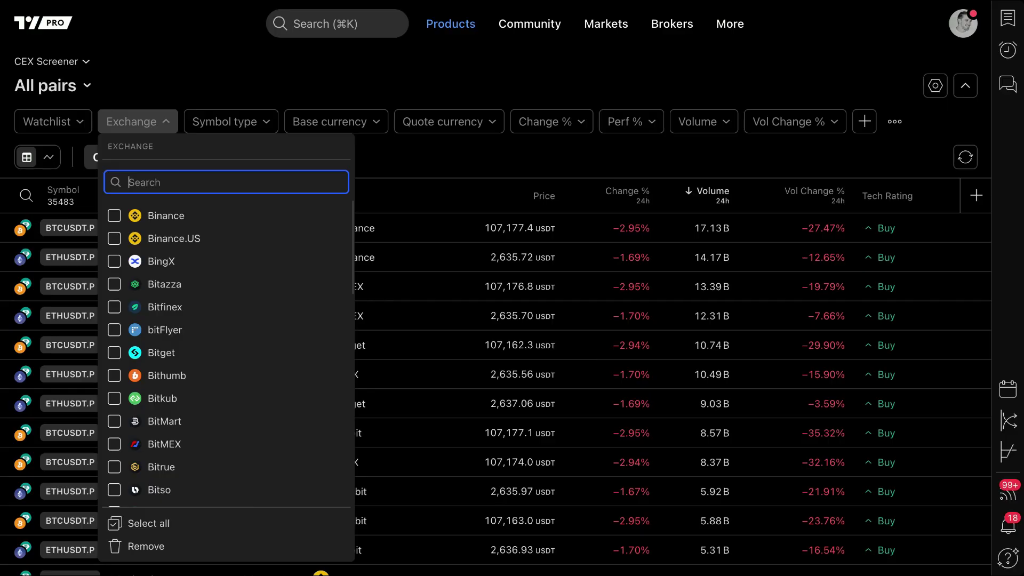
pyautogui.scroll(-3, 163, 288)
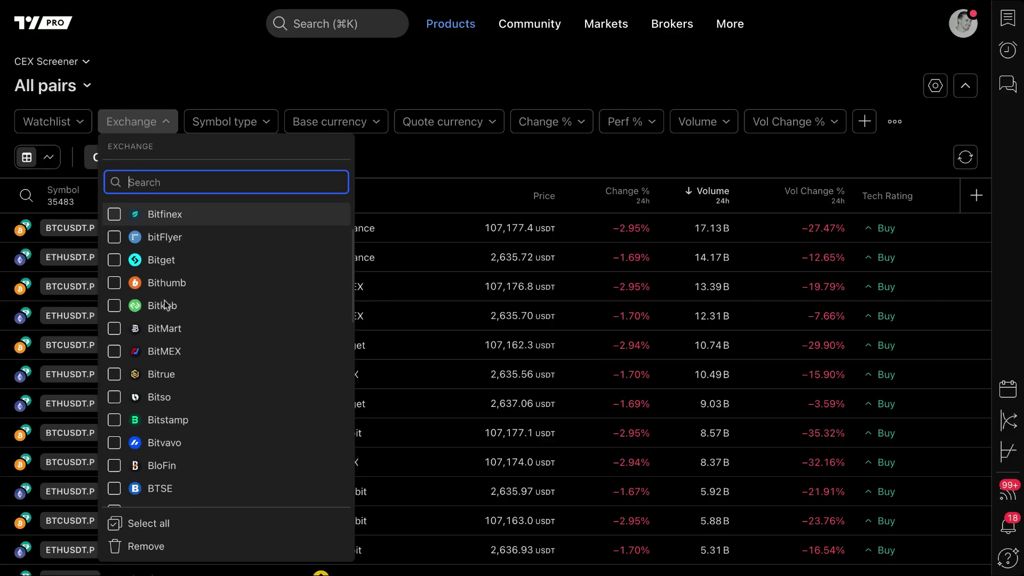
pyautogui.scroll(-8, 166, 305)
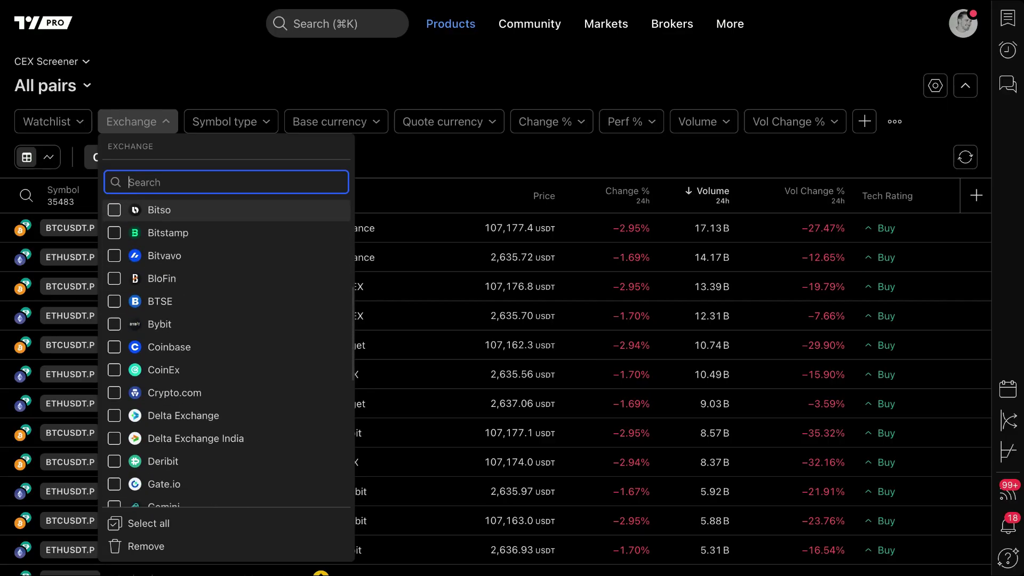
pyautogui.scroll(-5, 165, 266)
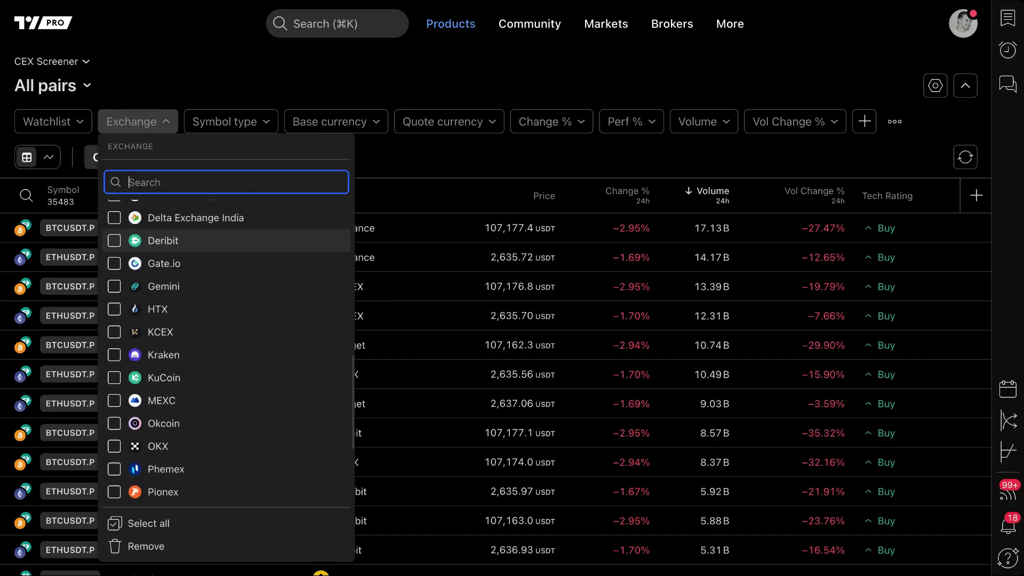
pyautogui.scroll(5, 160, 240)
pyautogui.click(147, 97)
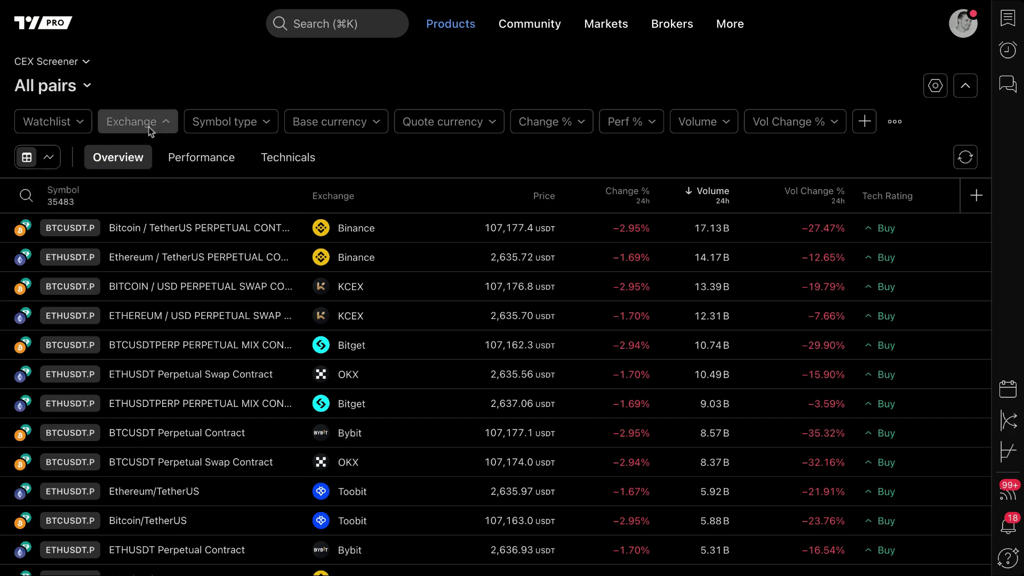
# Tick Binance, Binance.US, BingX, Bitazza, Bitfinex, bitFlyer and Bitget in the Exchange filter.
pyautogui.click(131, 121)
pyautogui.click(114, 215)
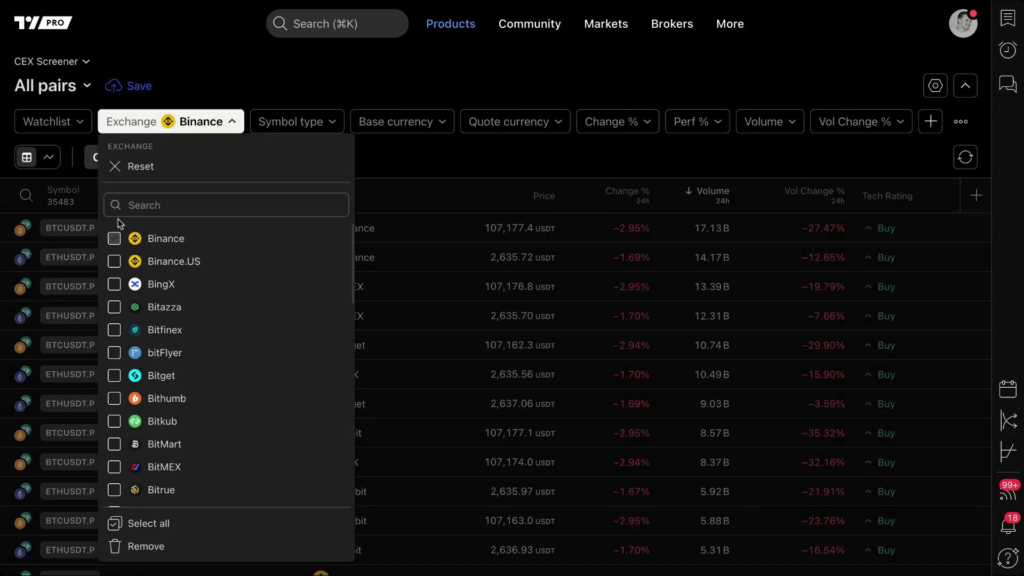
pyautogui.click(114, 262)
pyautogui.click(114, 284)
pyautogui.click(115, 308)
pyautogui.click(114, 330)
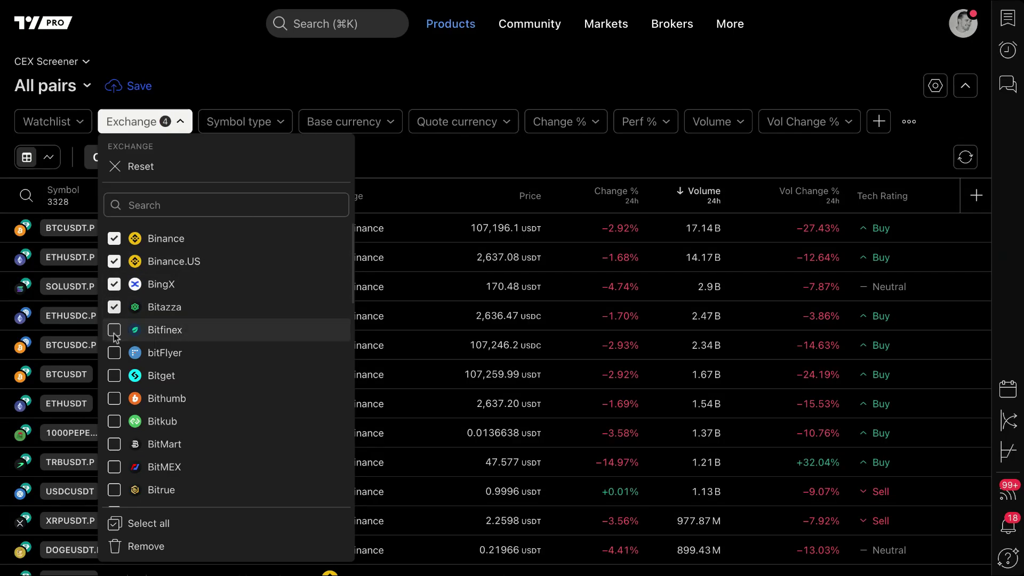
pyautogui.click(114, 353)
pyautogui.click(114, 376)
# Also tick Coinbase, Crypto.com, Gemini, Gate.io, Kraken and OKX, leaving 12,925 pairs.
pyautogui.scroll(-5, 113, 373)
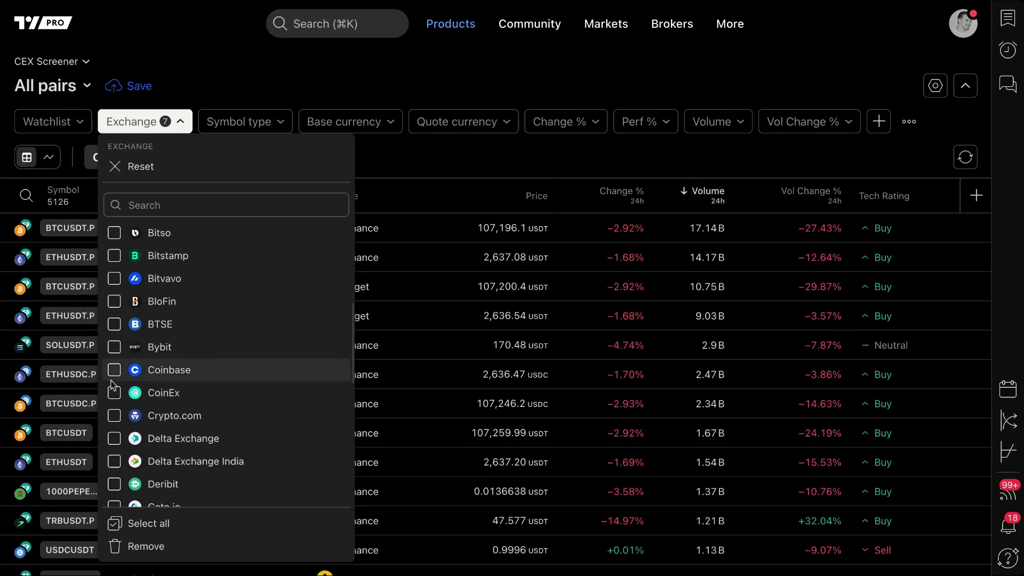
pyautogui.click(114, 369)
pyautogui.scroll(-3, 114, 374)
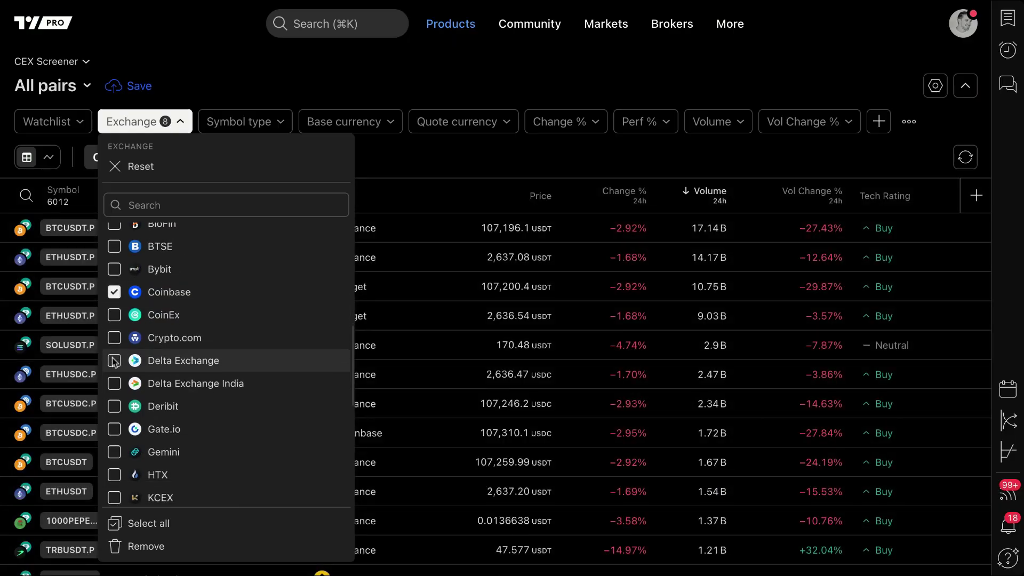
pyautogui.click(114, 338)
pyautogui.scroll(-3, 115, 346)
pyautogui.click(114, 382)
pyautogui.click(114, 359)
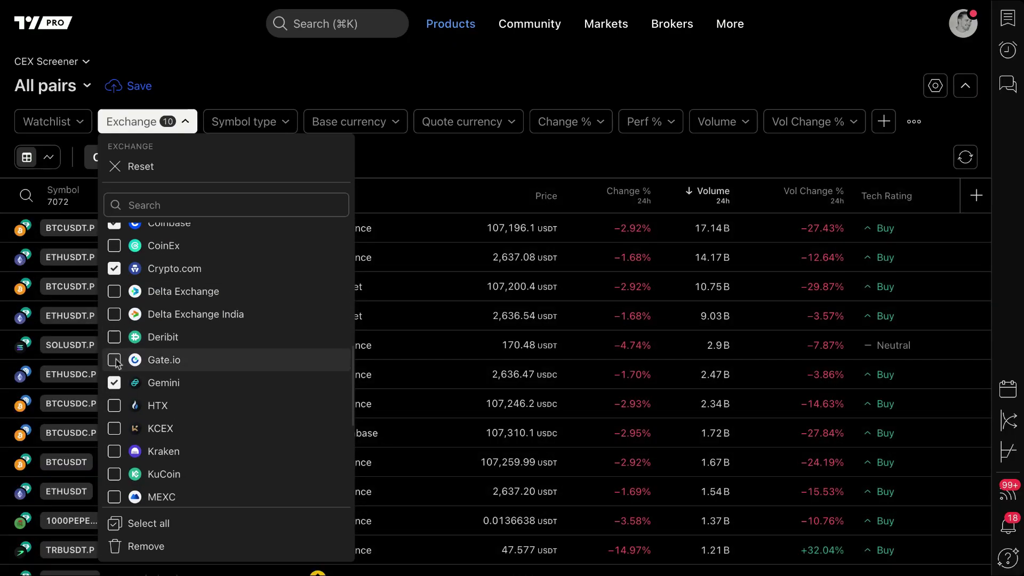
pyautogui.click(114, 451)
pyautogui.scroll(-8, 160, 400)
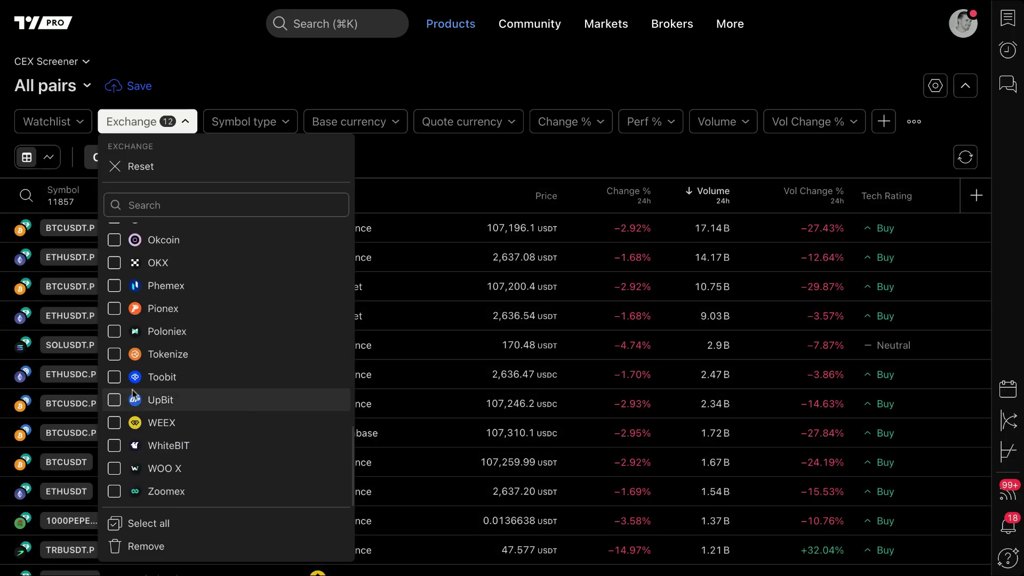
pyautogui.click(117, 266)
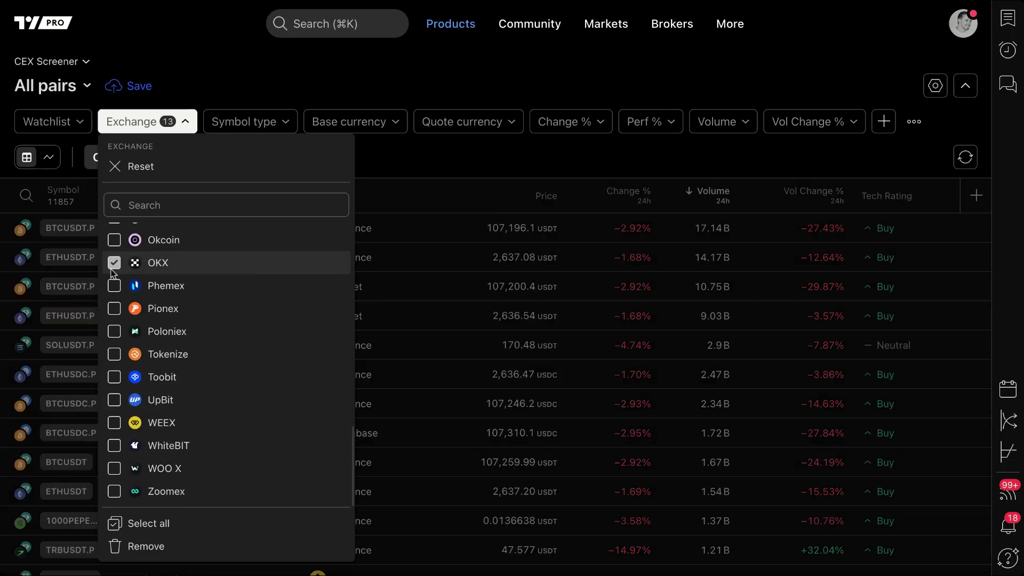
pyautogui.click(207, 79)
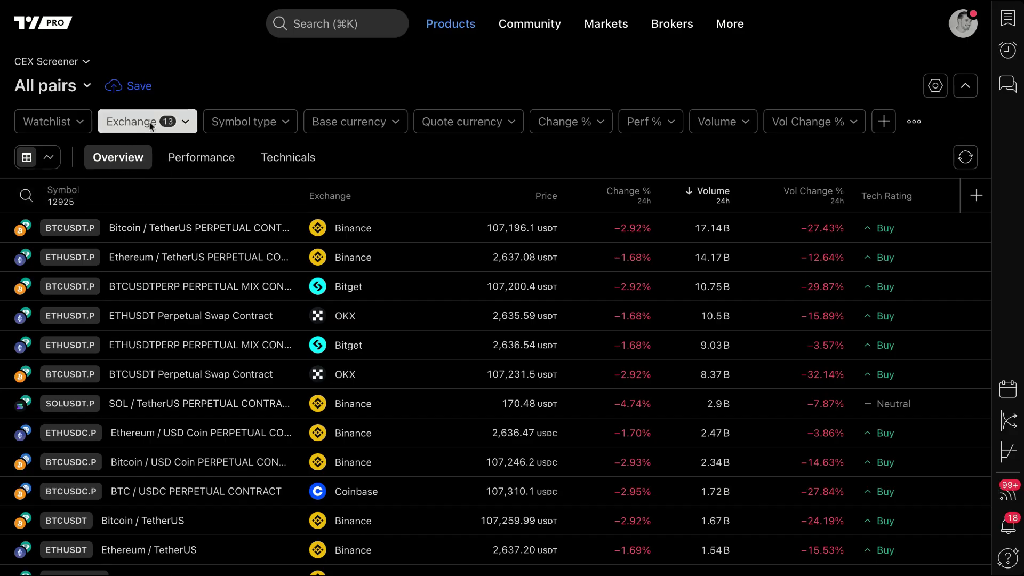
pyautogui.moveTo(181, 123)
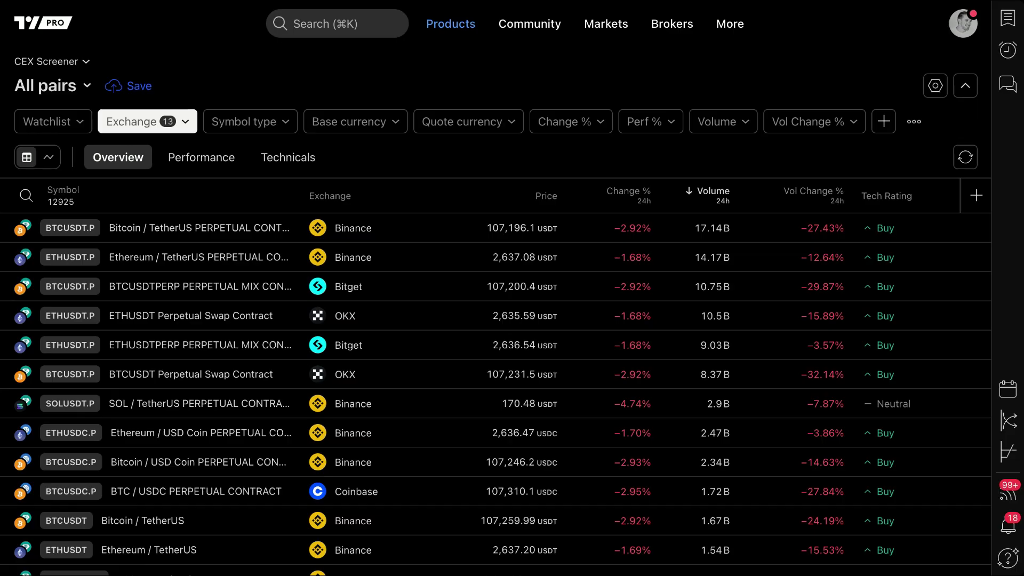
pyautogui.click(163, 123)
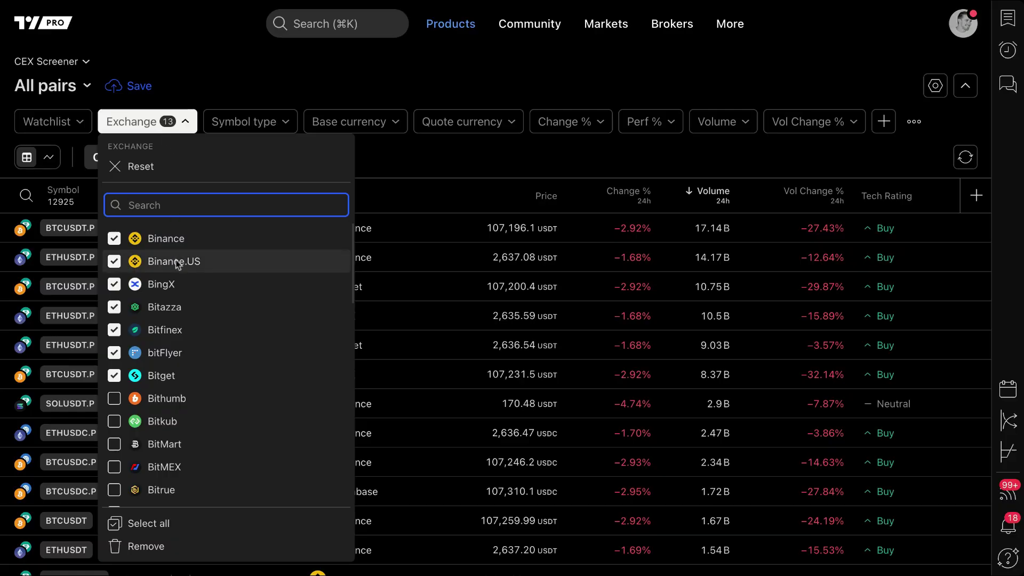
pyautogui.click(239, 94)
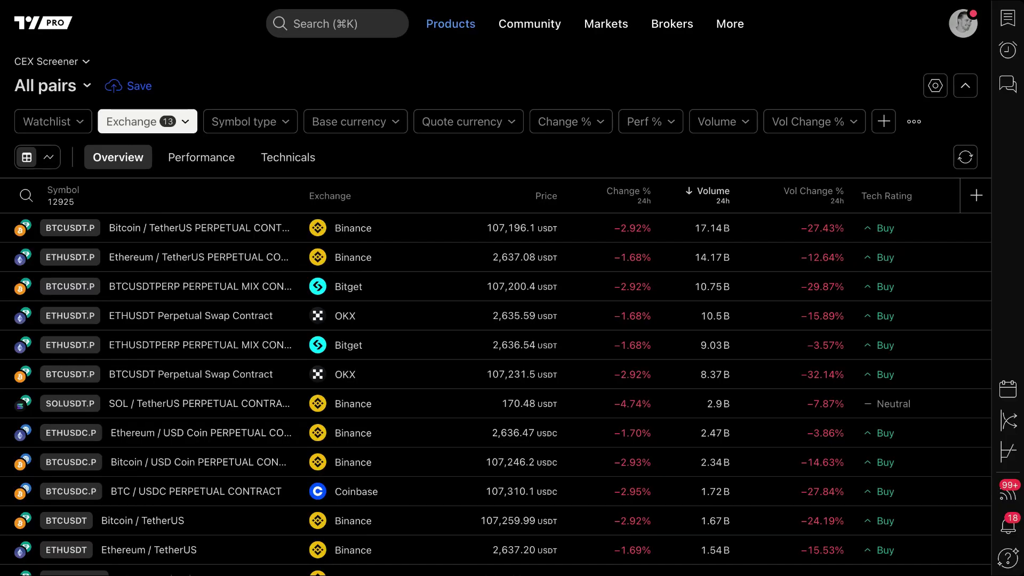
pyautogui.click(246, 122)
pyautogui.click(326, 116)
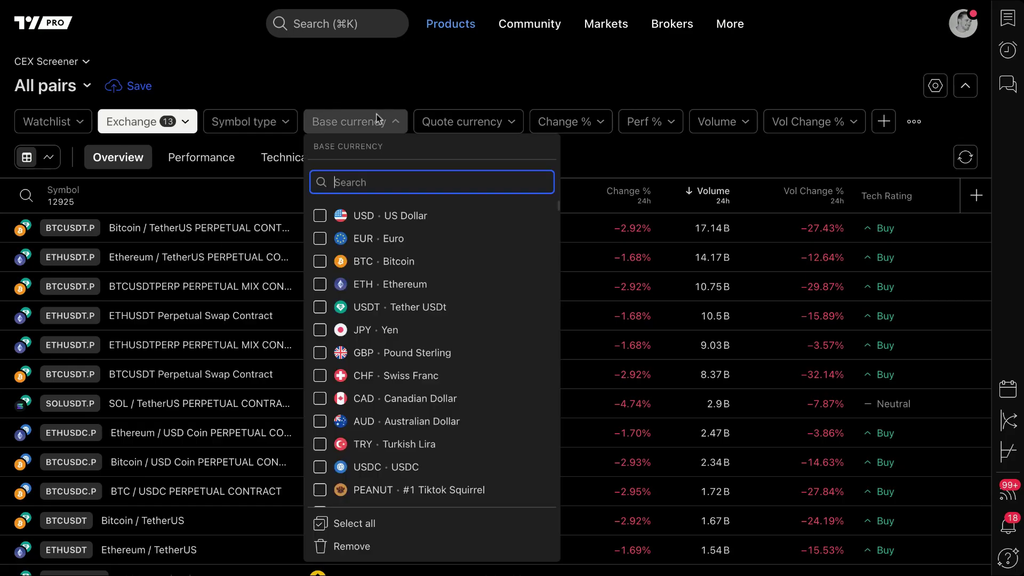
pyautogui.click(445, 119)
pyautogui.click(567, 121)
pyautogui.click(567, 121)
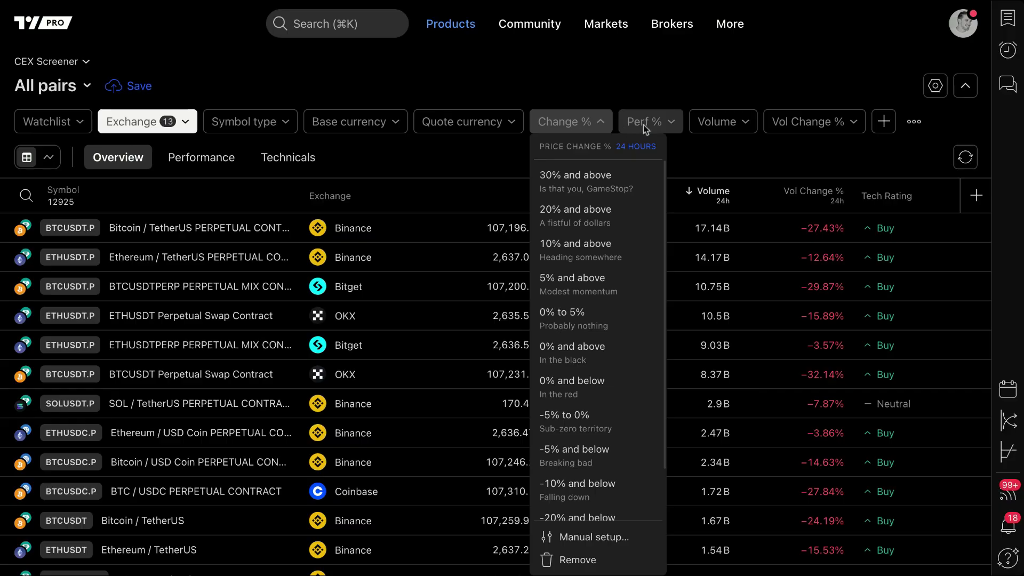
pyautogui.click(645, 123)
pyautogui.click(656, 122)
pyautogui.click(722, 127)
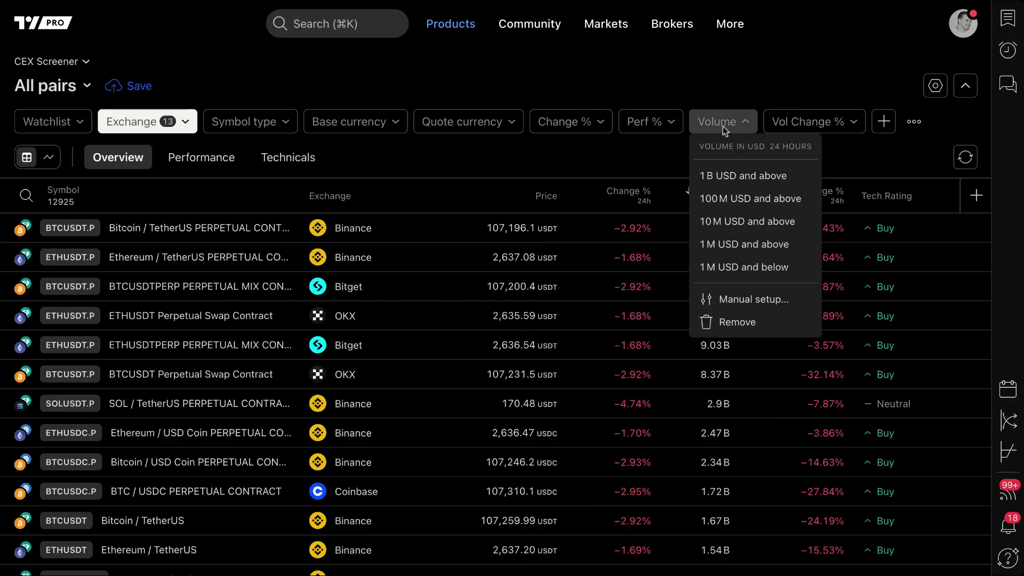
pyautogui.click(792, 126)
pyautogui.click(794, 127)
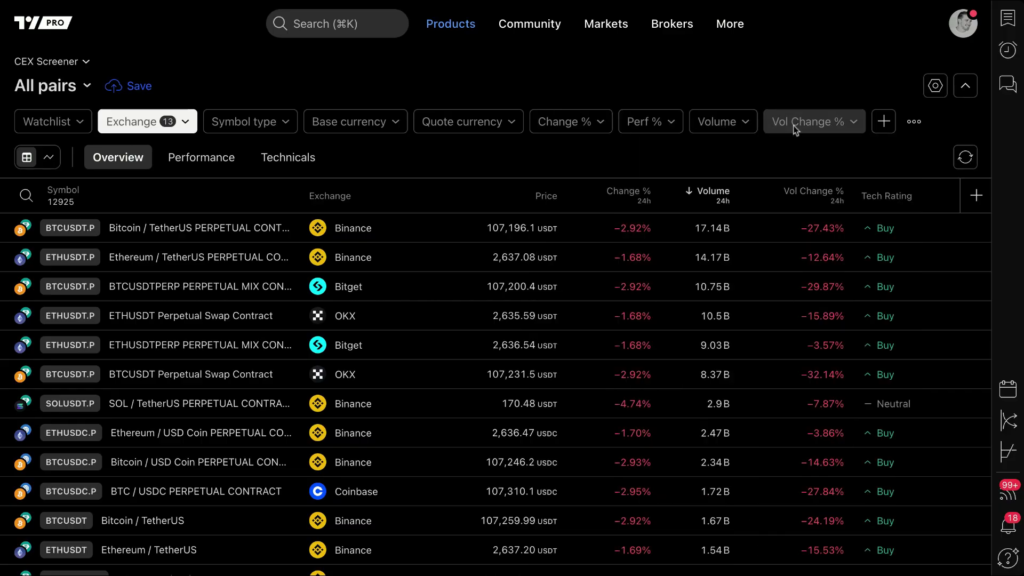
# Require 24h volume above 1M USD and YTD performance above 0%, leaving 471 pairs.
pyautogui.click(756, 126)
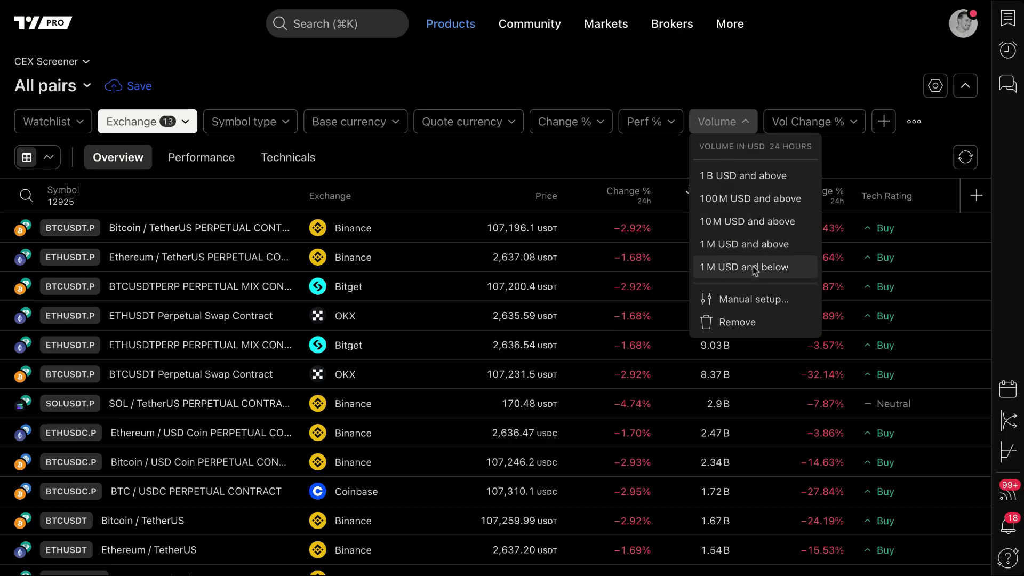
pyautogui.click(725, 247)
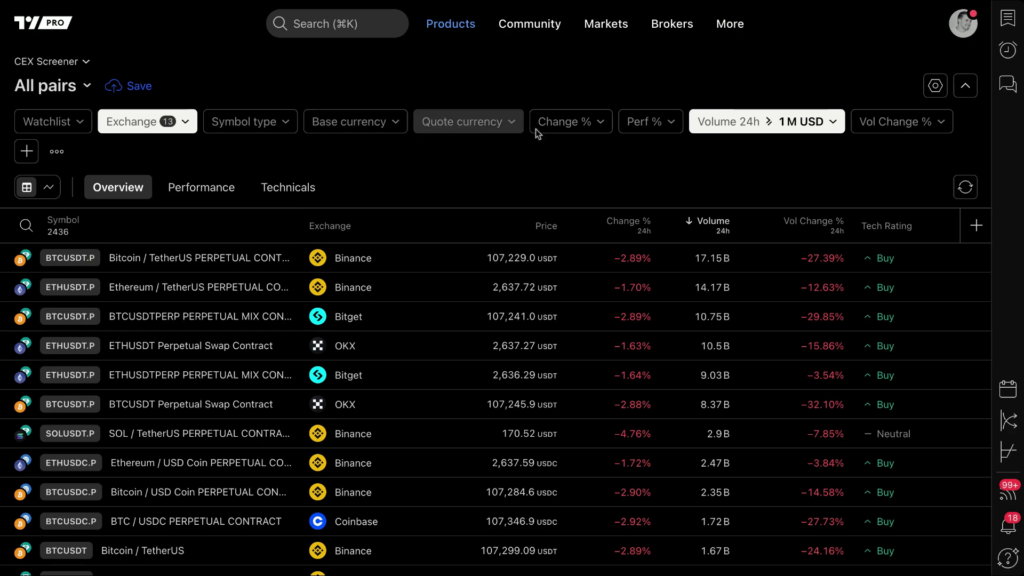
pyautogui.click(632, 123)
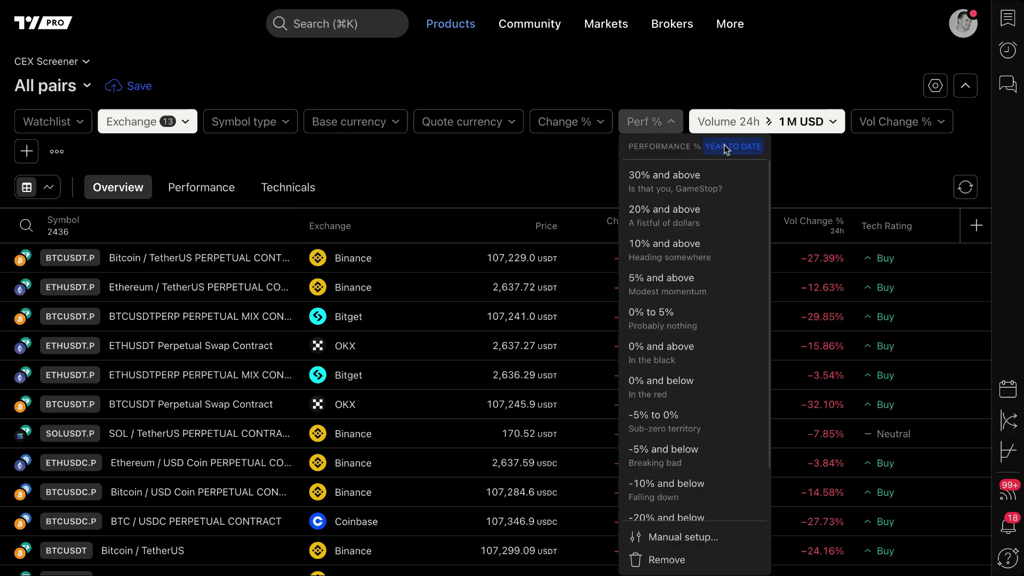
pyautogui.click(692, 351)
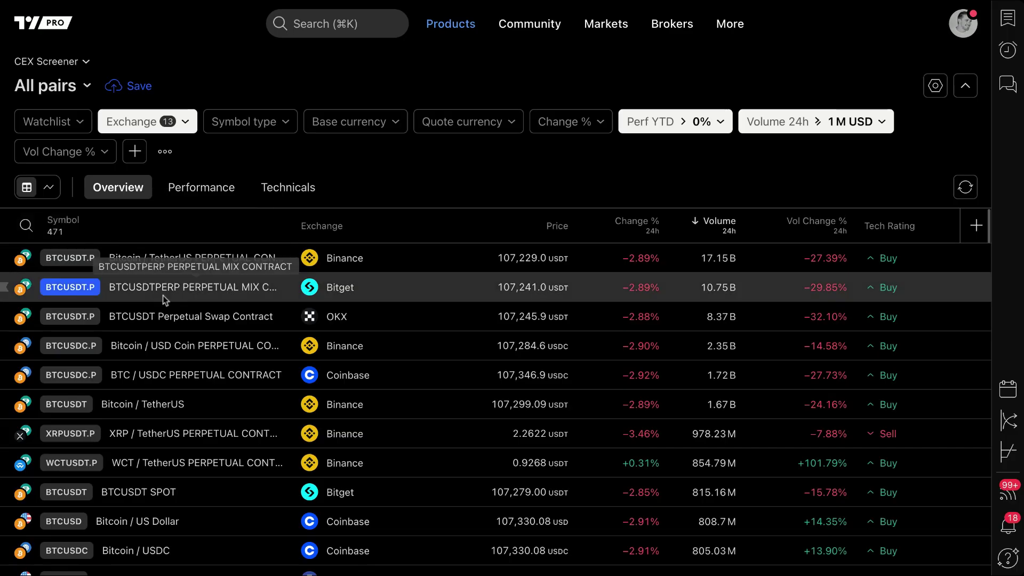
pyautogui.click(130, 259)
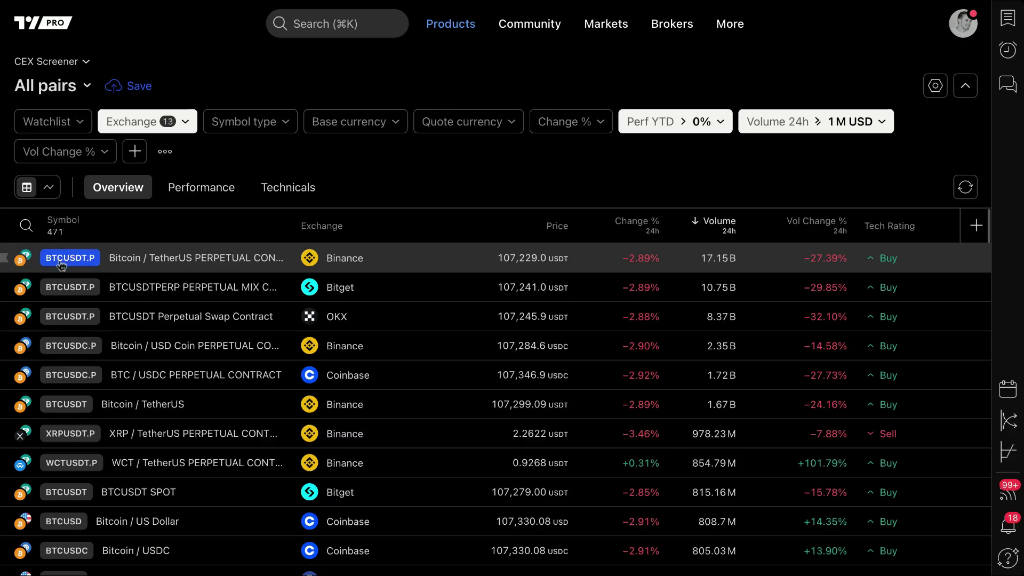
pyautogui.press('Down')
pyautogui.press('Up')
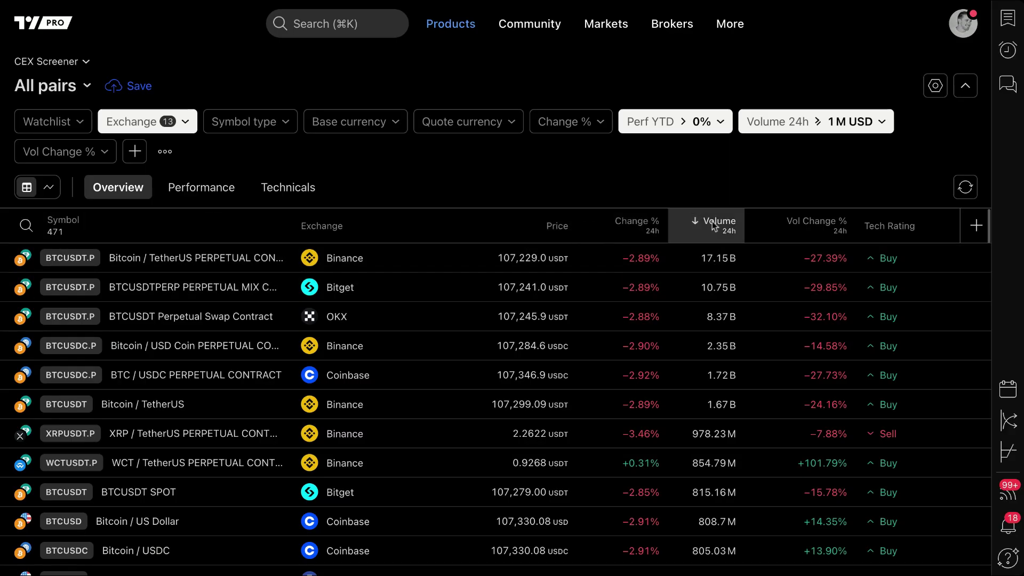
pyautogui.click(202, 190)
pyautogui.click(279, 187)
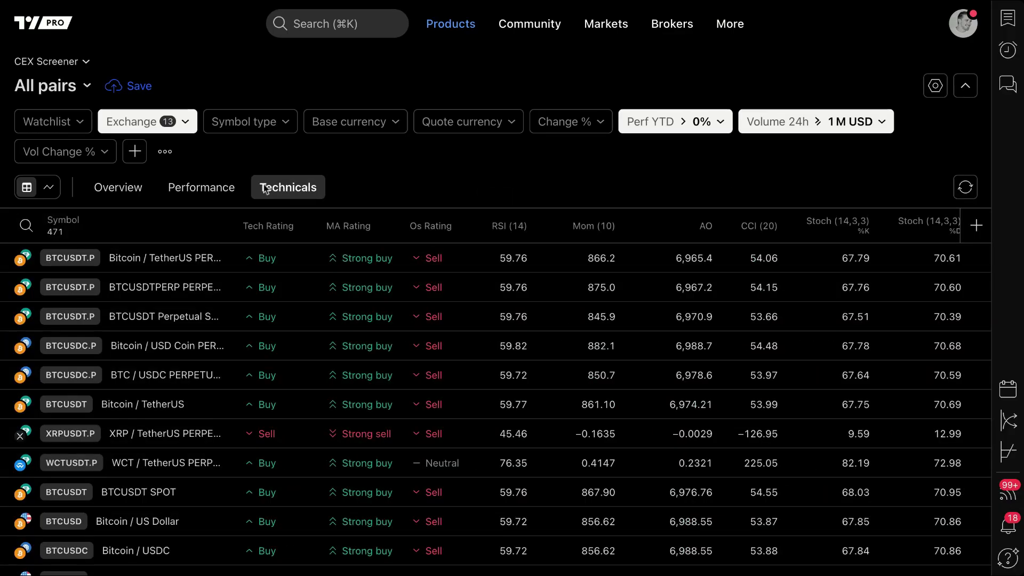
pyautogui.click(227, 191)
pyautogui.click(127, 193)
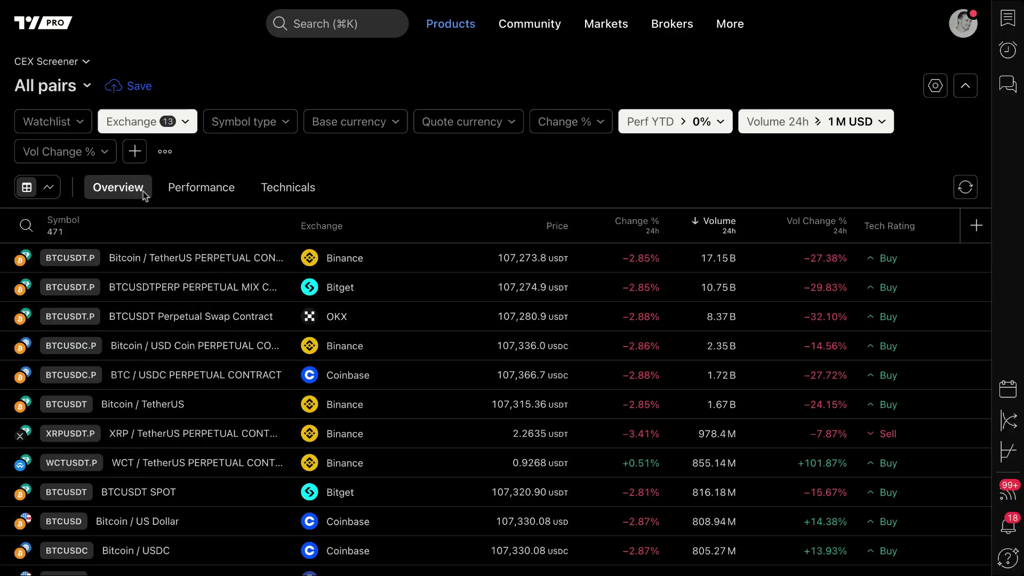
pyautogui.click(189, 182)
pyautogui.click(272, 189)
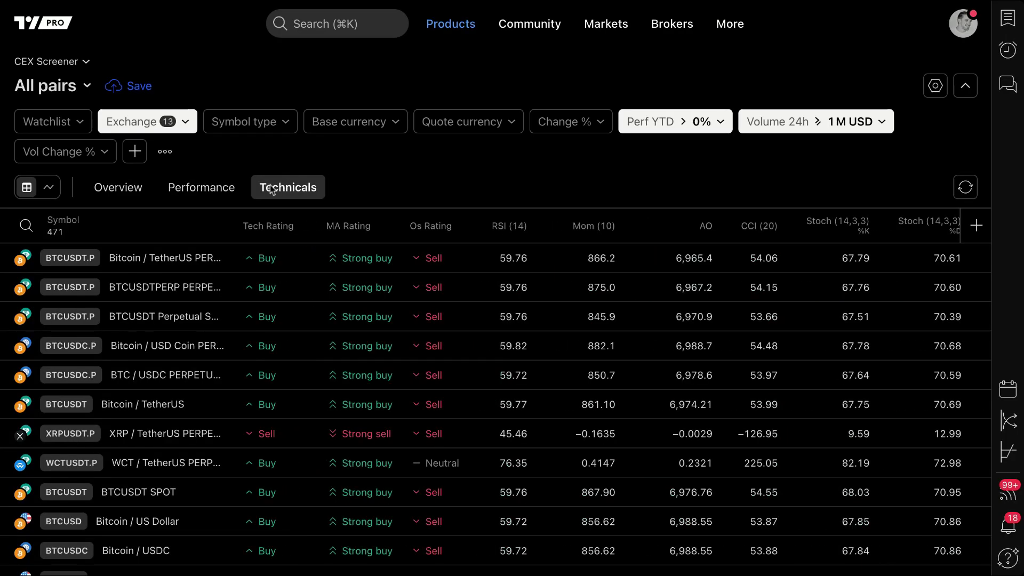
pyautogui.click(127, 190)
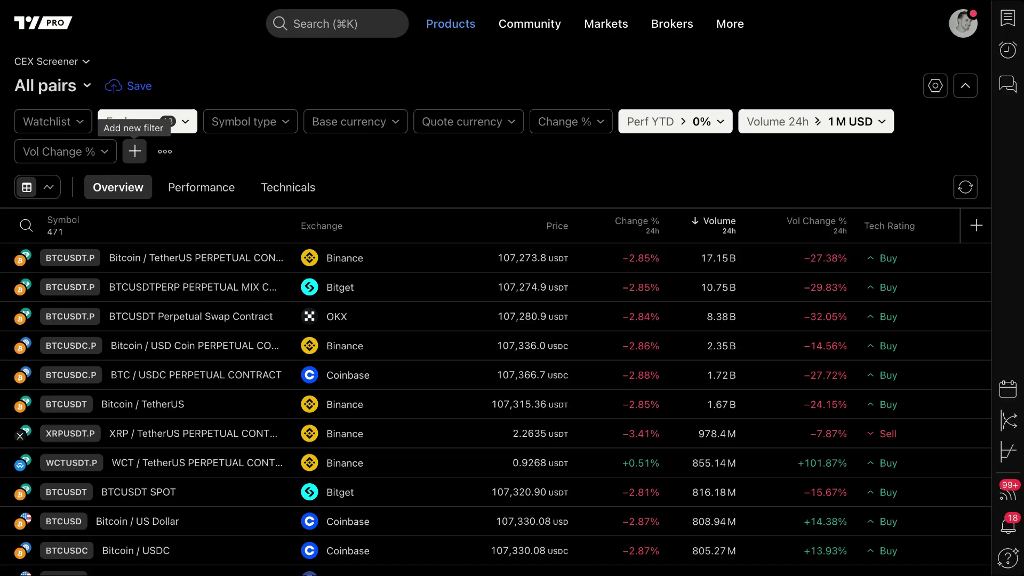
# Use Reset all filters to return the screener to all 35,483 pairs.
pyautogui.click(165, 153)
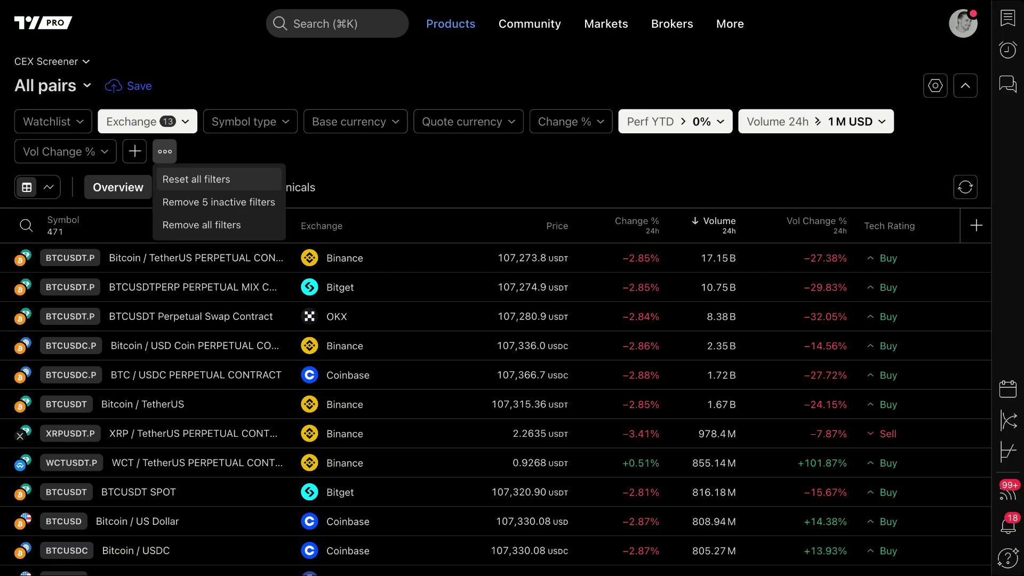
pyautogui.click(196, 179)
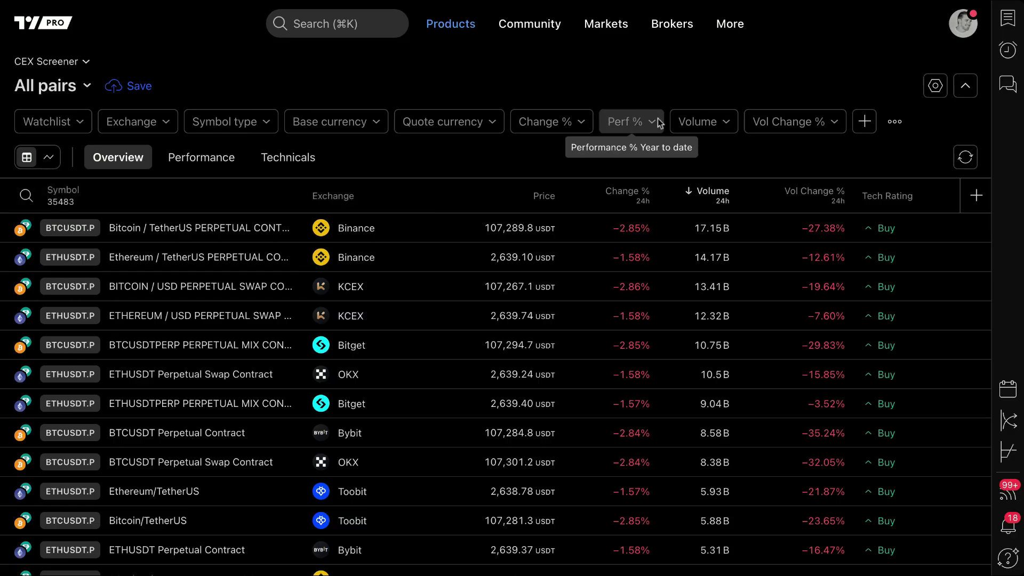
# Browse the Security info, Market data and Valuation filter categories, then show the Technicals filters.
pyautogui.click(862, 129)
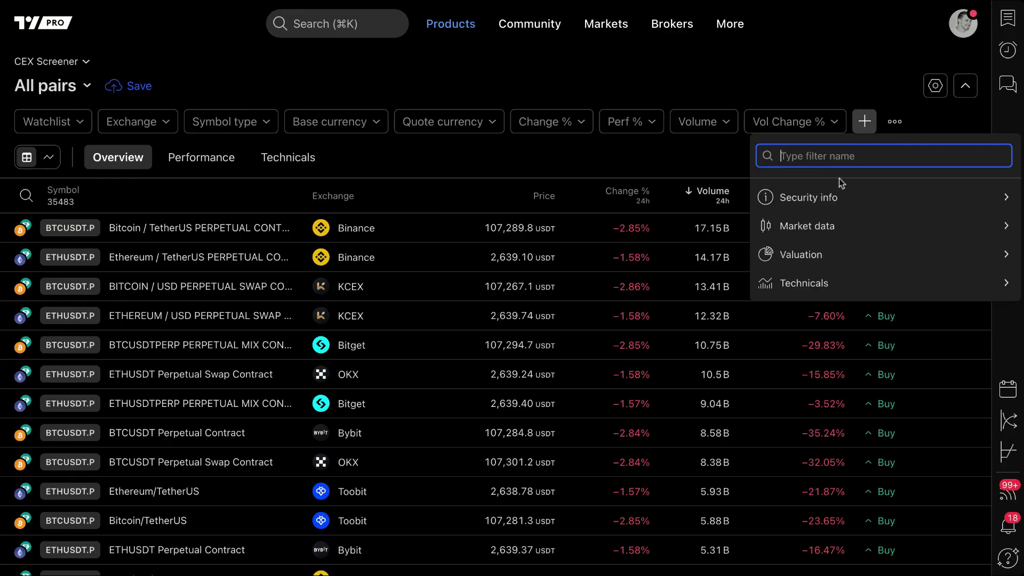
pyautogui.click(834, 199)
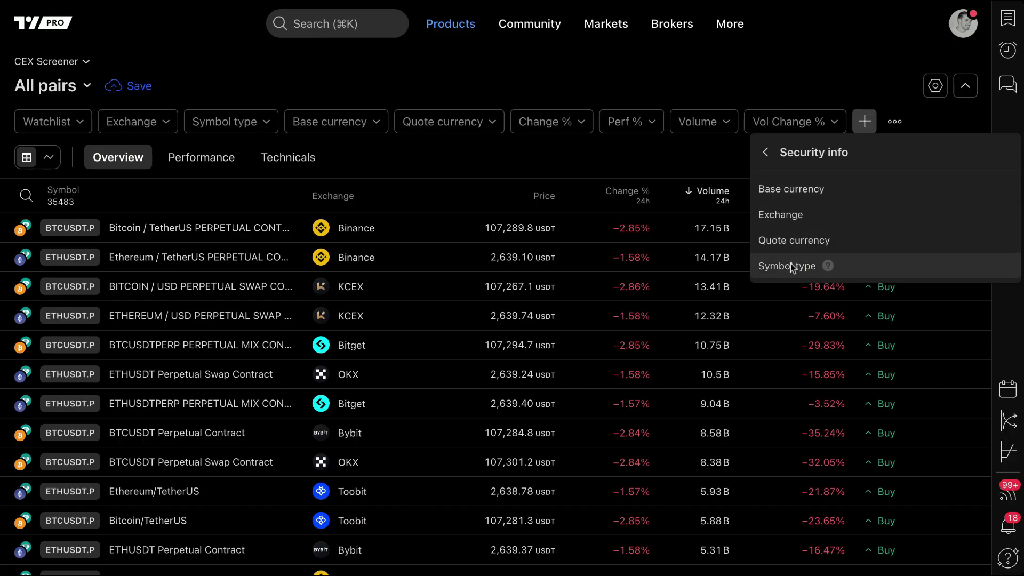
pyautogui.click(767, 153)
pyautogui.click(790, 225)
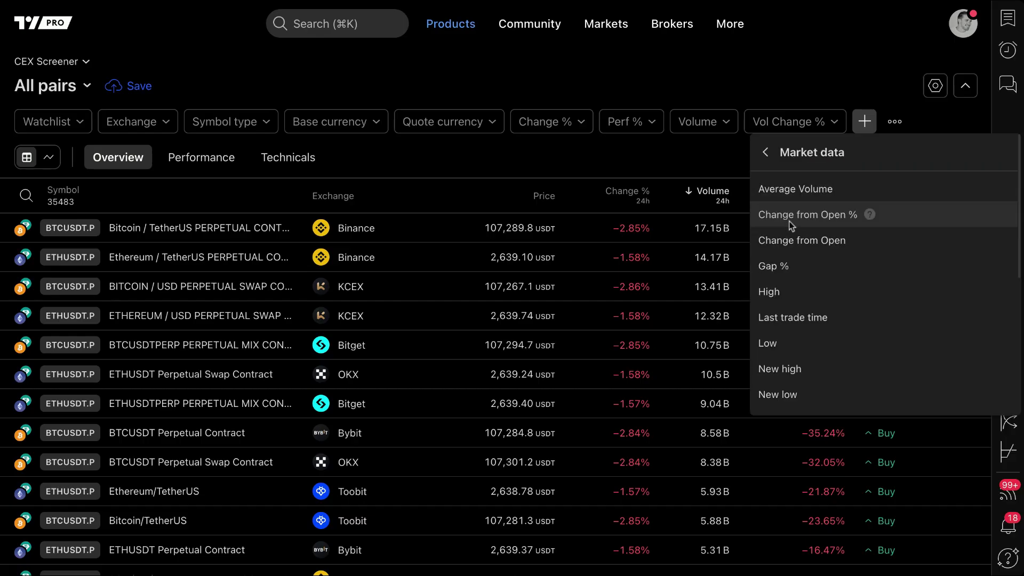
pyautogui.click(767, 153)
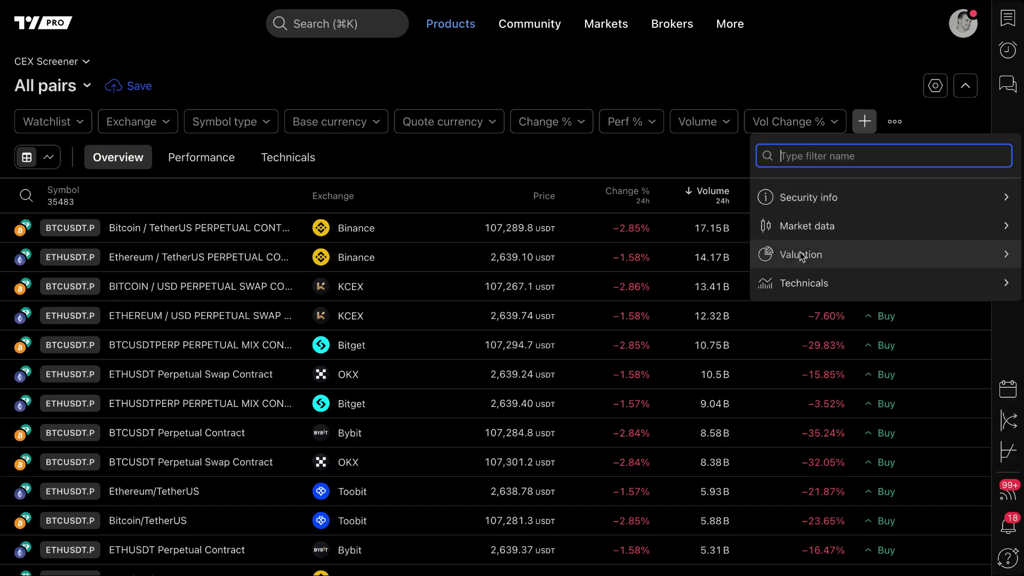
pyautogui.click(804, 254)
pyautogui.click(768, 156)
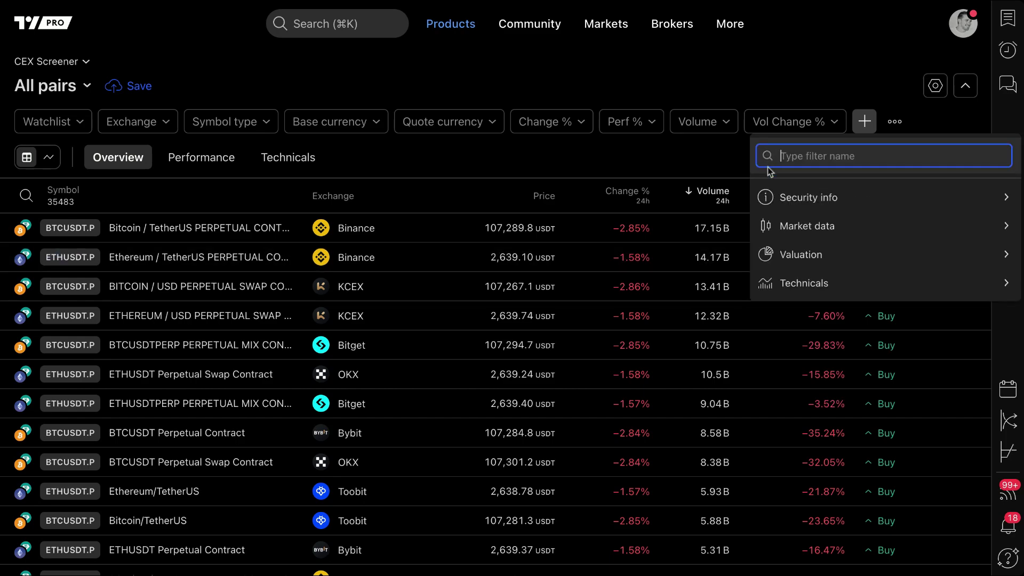
pyautogui.click(803, 282)
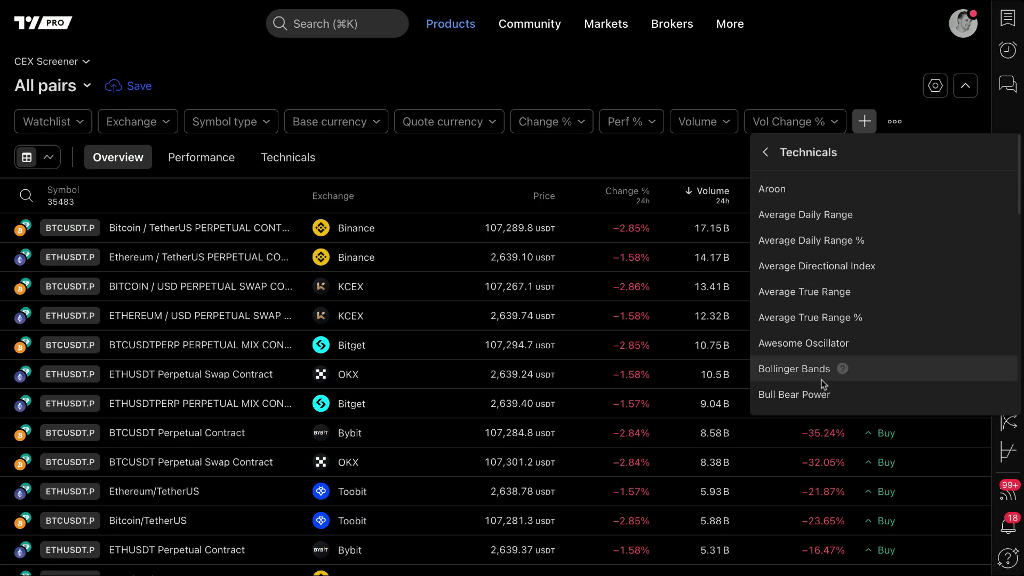
pyautogui.scroll(-8, 821, 380)
pyautogui.scroll(8, 824, 343)
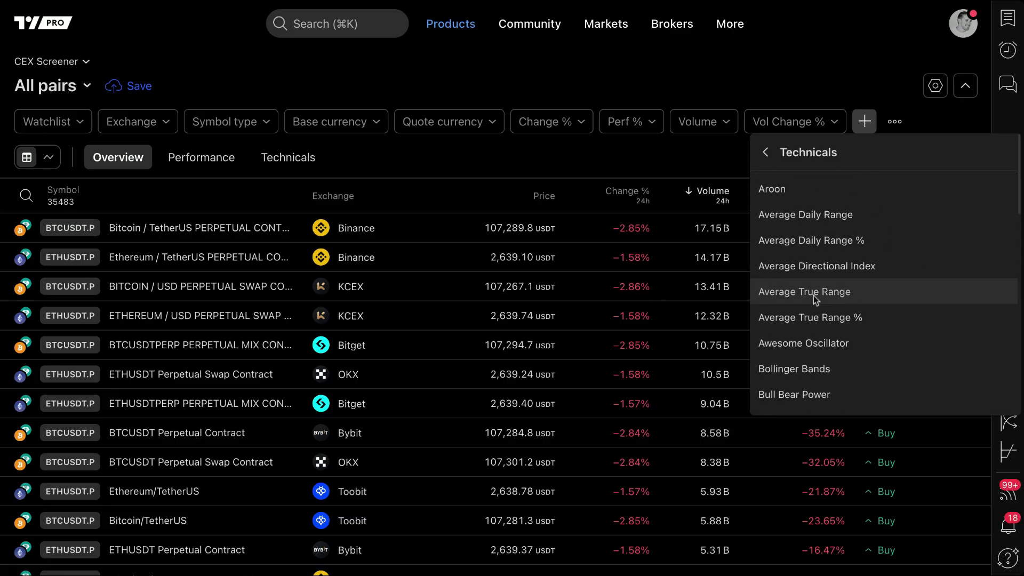
pyautogui.click(766, 154)
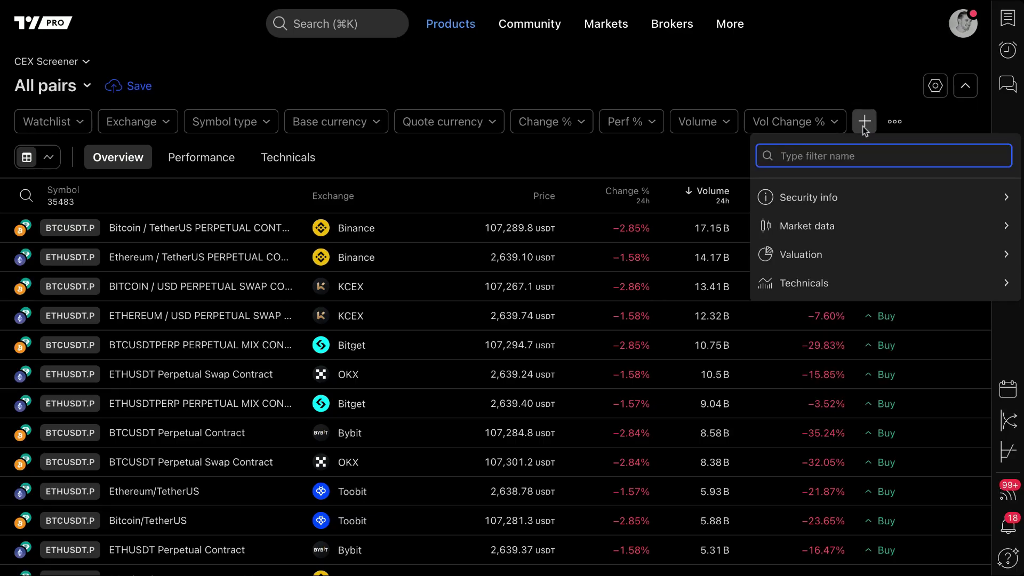
pyautogui.click(816, 283)
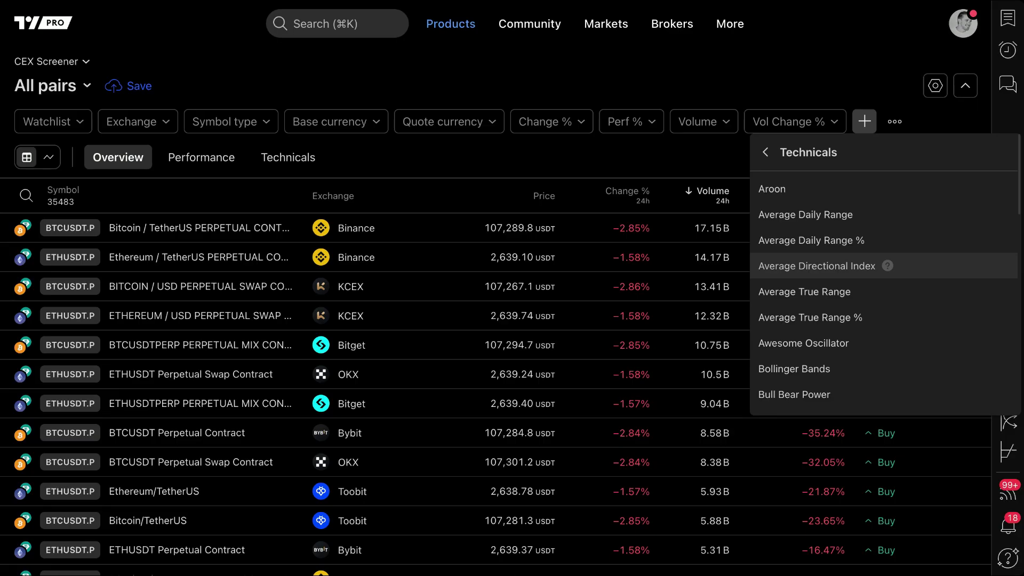
# Add a Bollinger Bands filter (20, 1 day, Upper) set to upper band below price, leaving 843 pairs.
pyautogui.scroll(-1, 821, 256)
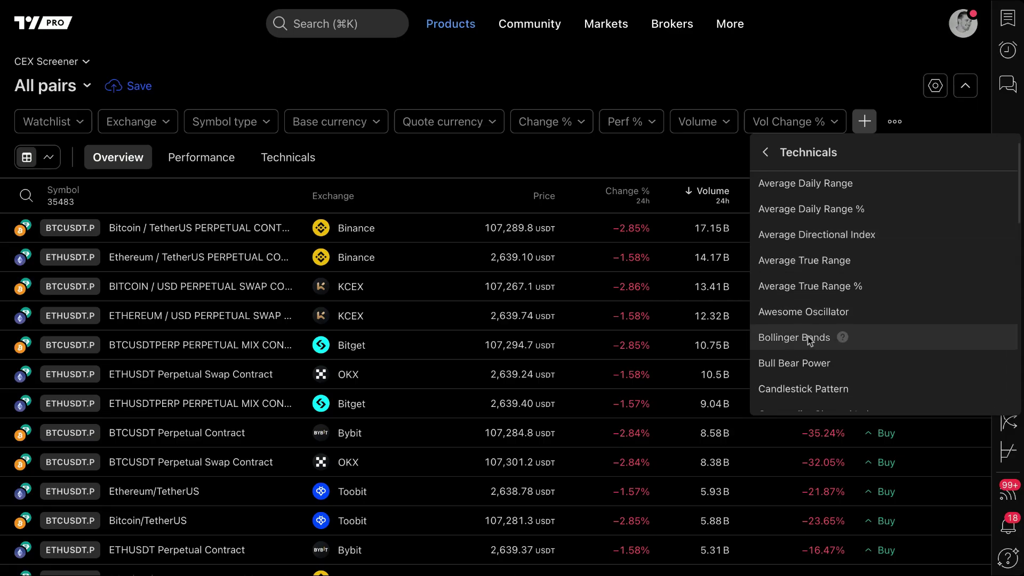
pyautogui.click(808, 336)
pyautogui.click(793, 220)
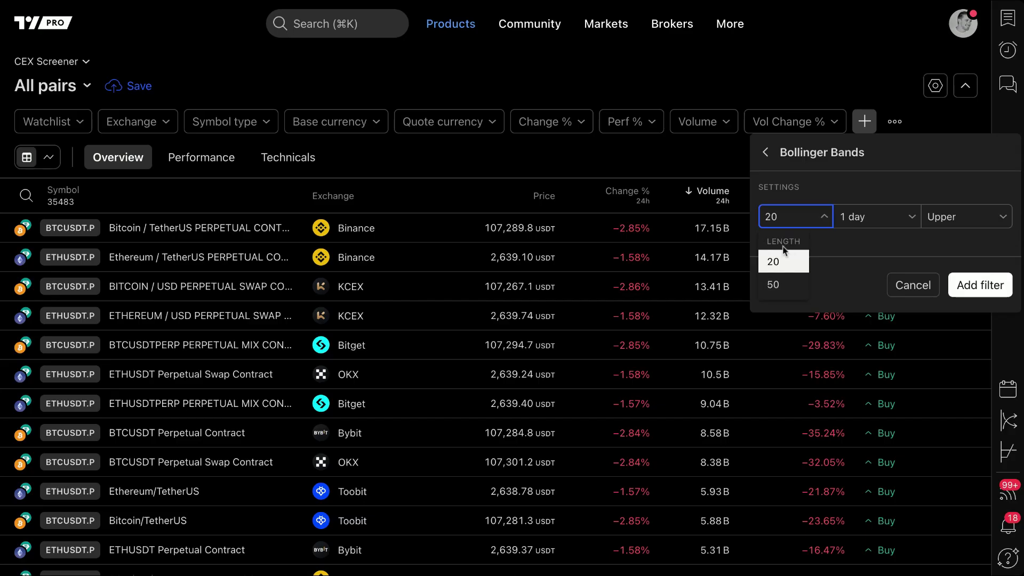
pyautogui.click(878, 215)
pyautogui.click(861, 421)
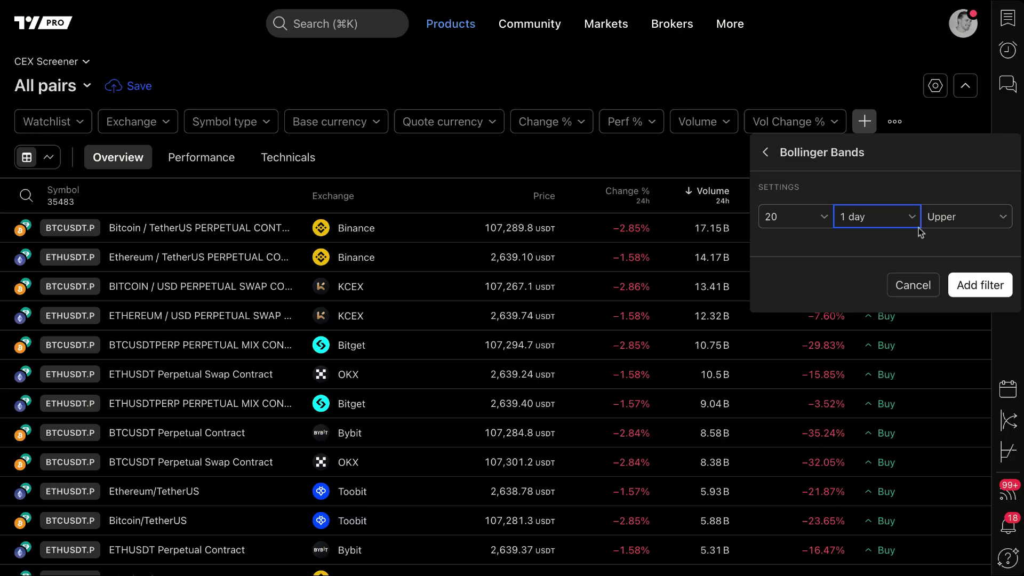
pyautogui.click(948, 219)
pyautogui.click(947, 263)
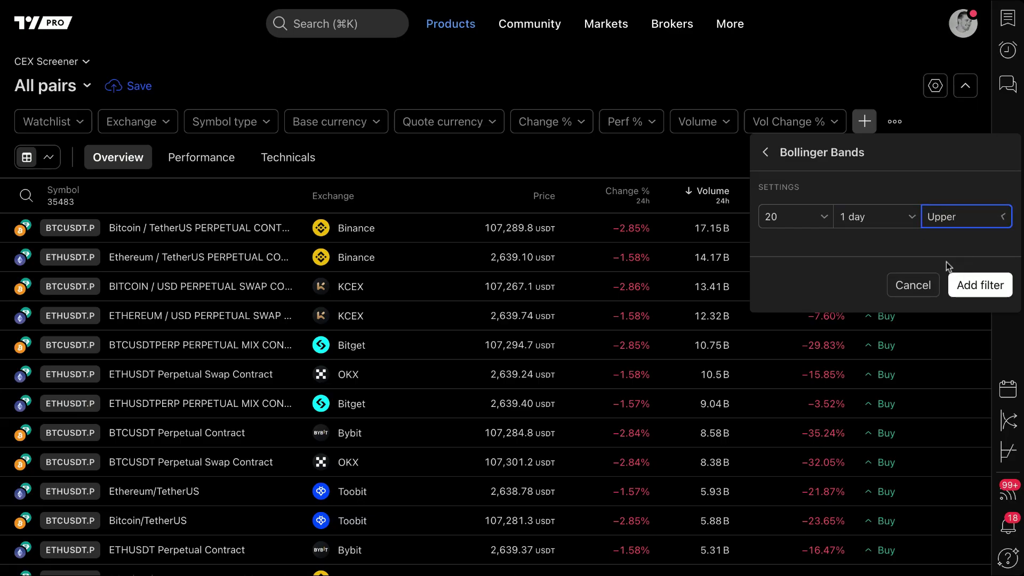
pyautogui.click(982, 286)
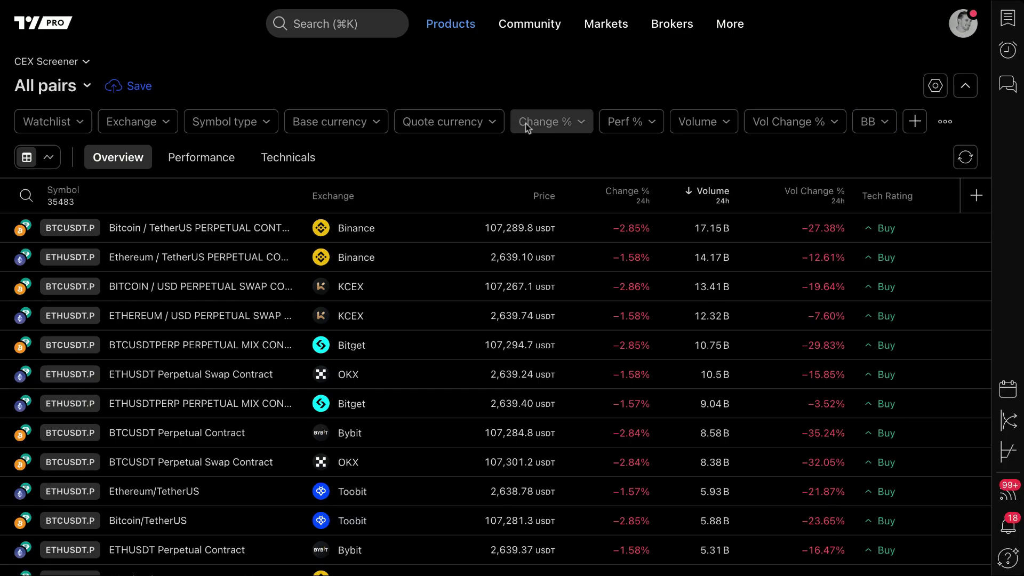
pyautogui.click(873, 121)
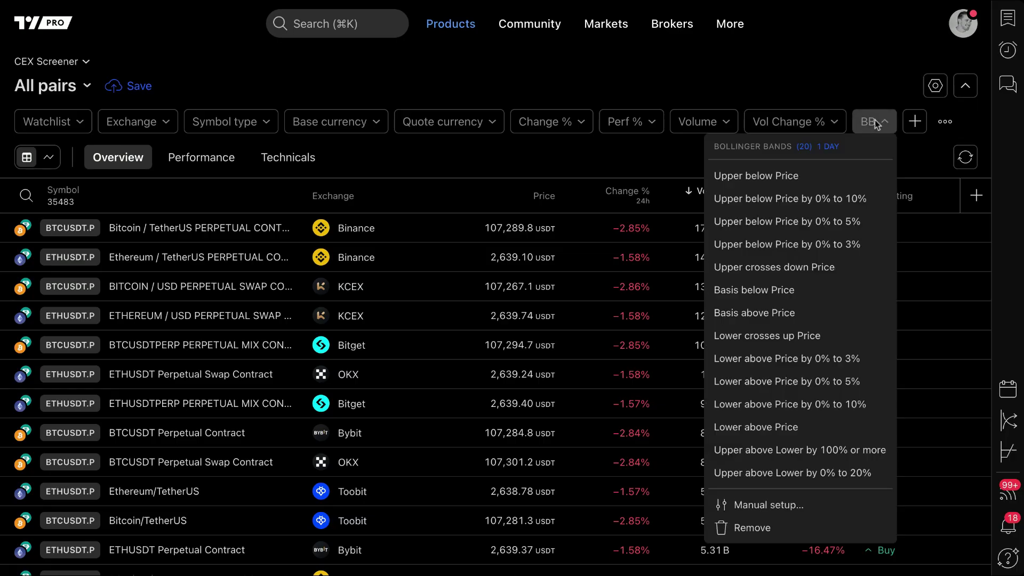
pyautogui.click(758, 177)
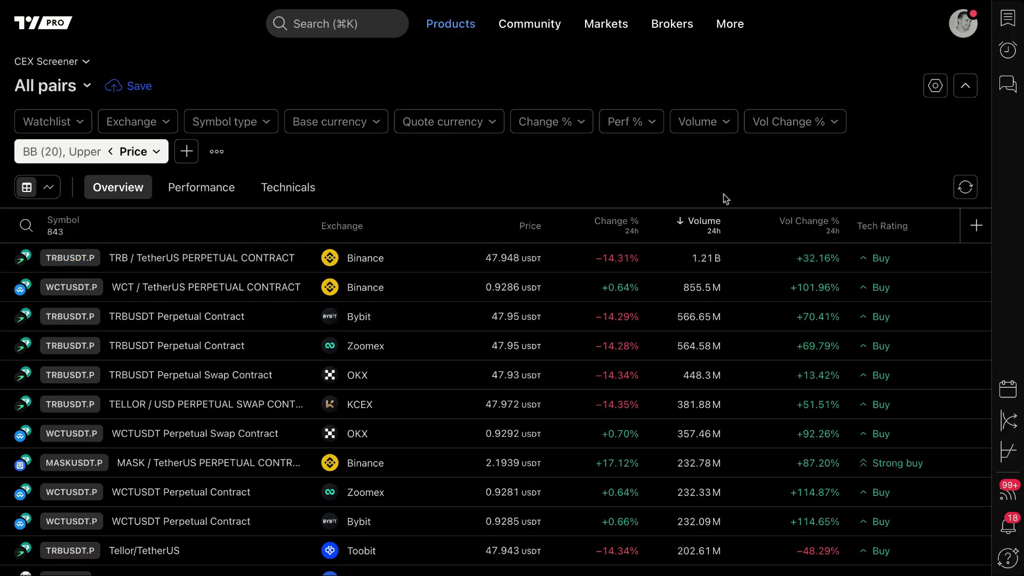
# Add a Symbol type filter set to Spot, cutting the list to 644 pairs.
pyautogui.click(187, 152)
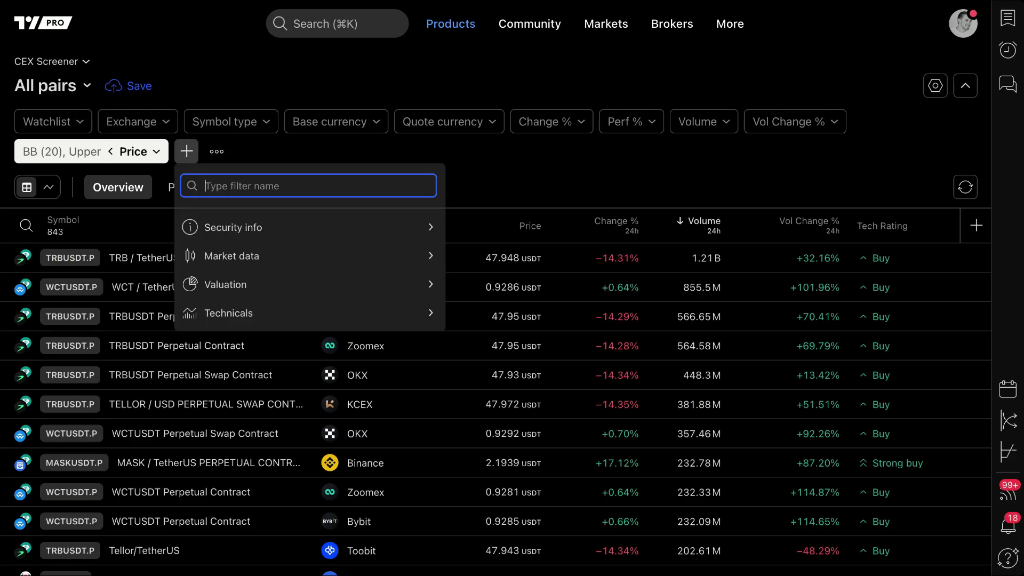
pyautogui.click(254, 234)
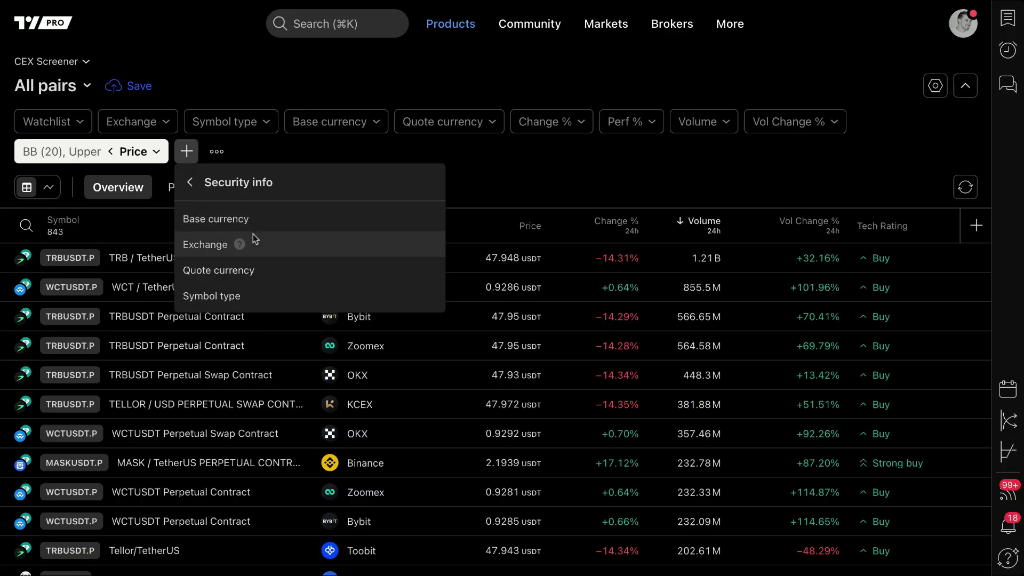
pyautogui.click(252, 296)
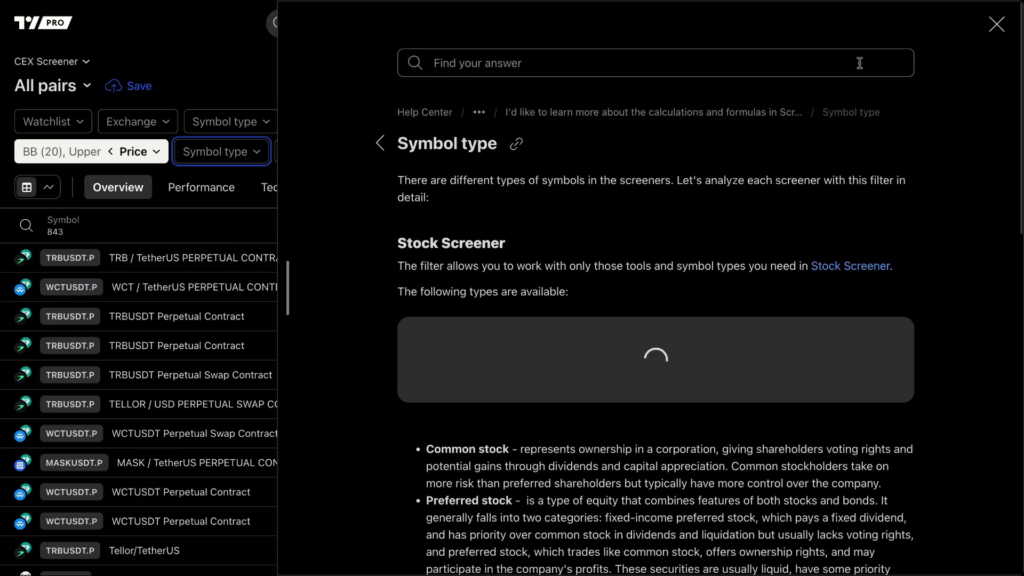
pyautogui.click(248, 175)
pyautogui.click(240, 155)
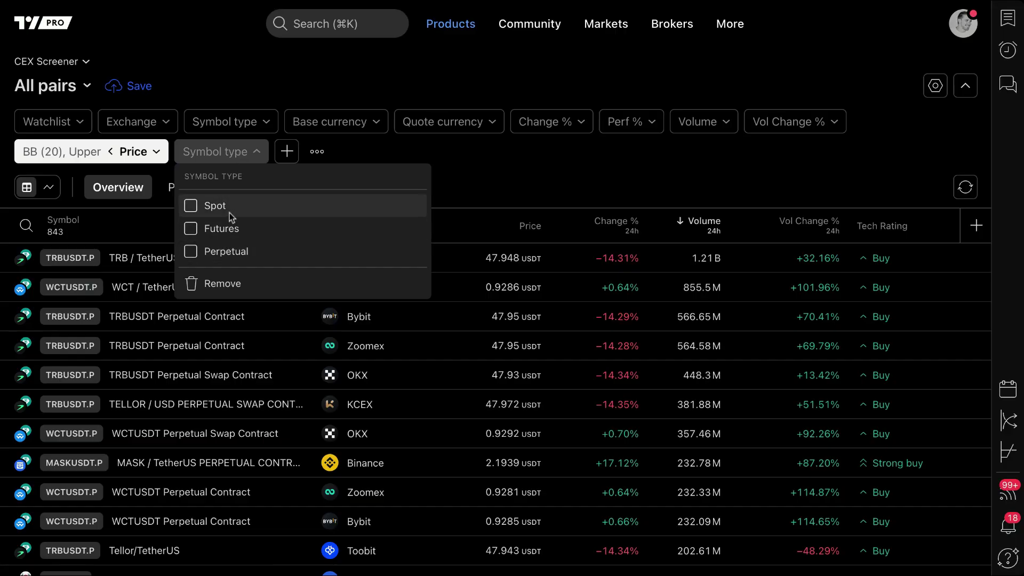
pyautogui.click(193, 206)
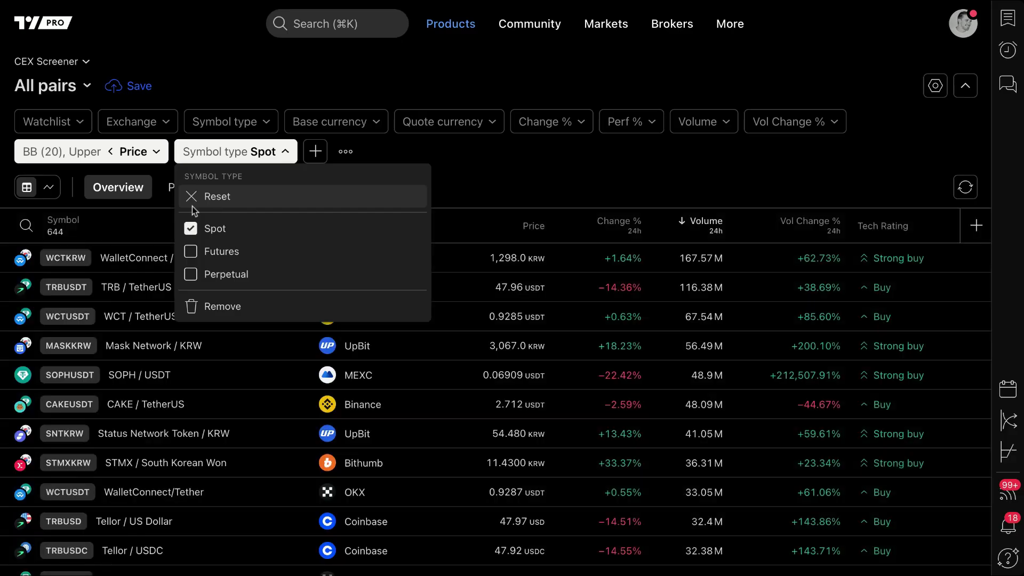
pyautogui.click(510, 157)
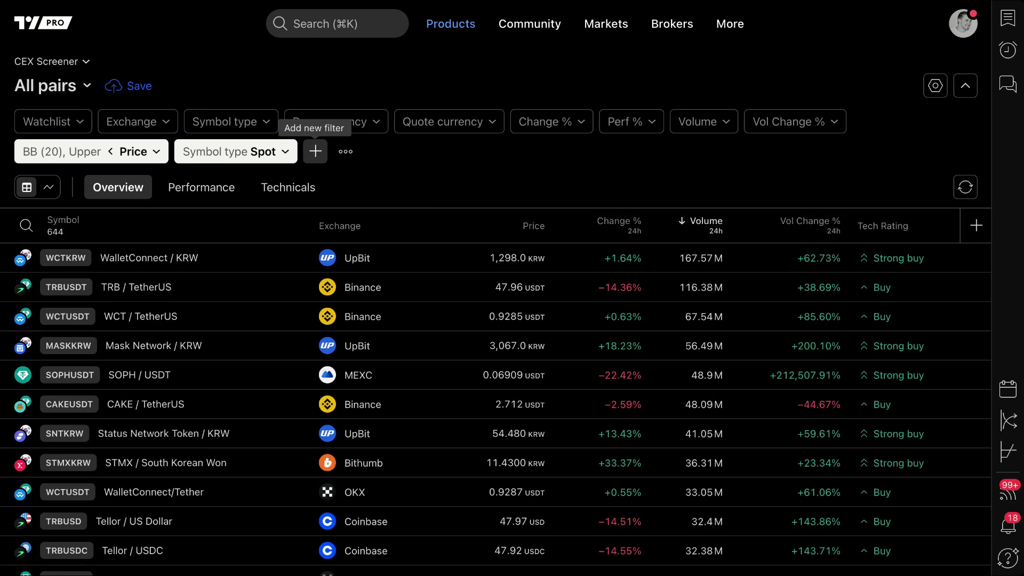
# Add a Market data High column with a 1 month interval to the screener table.
pyautogui.click(977, 226)
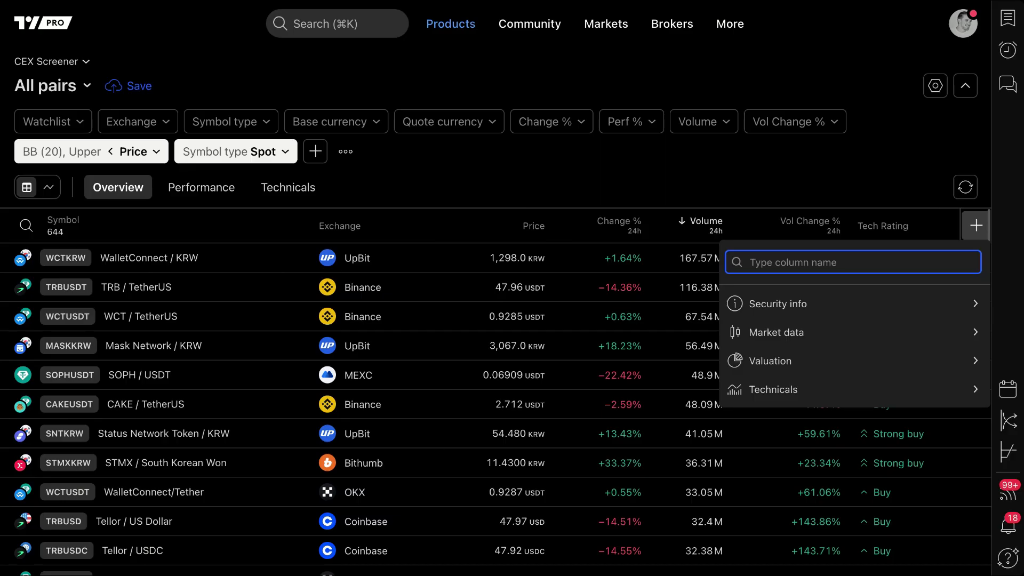
pyautogui.click(866, 331)
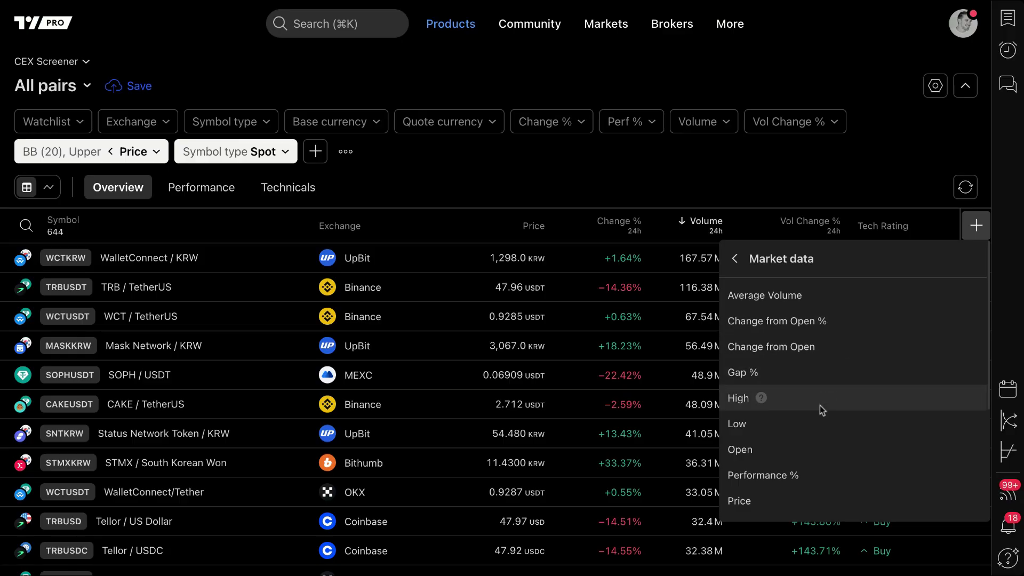
pyautogui.click(822, 399)
pyautogui.click(773, 332)
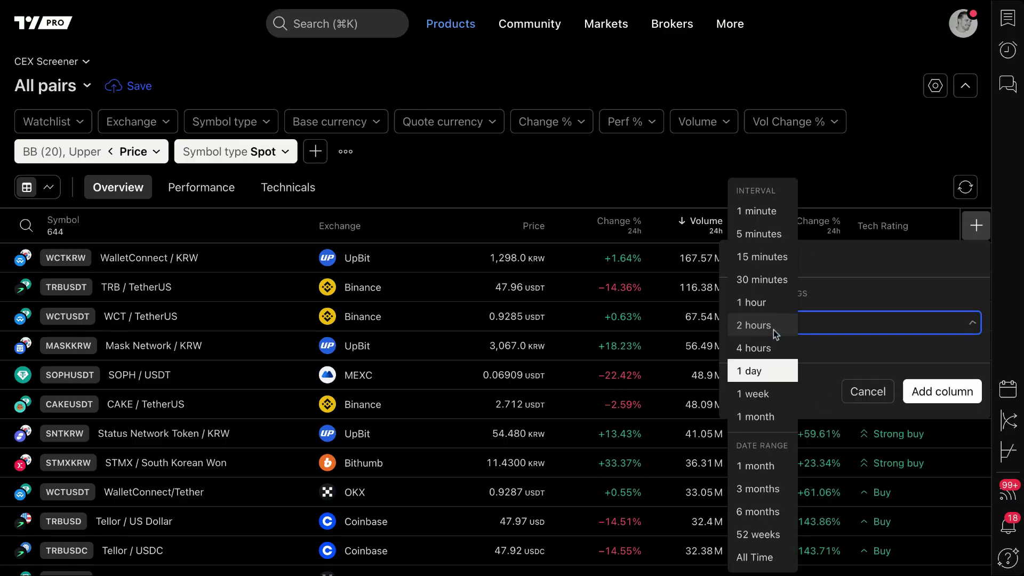
pyautogui.click(759, 415)
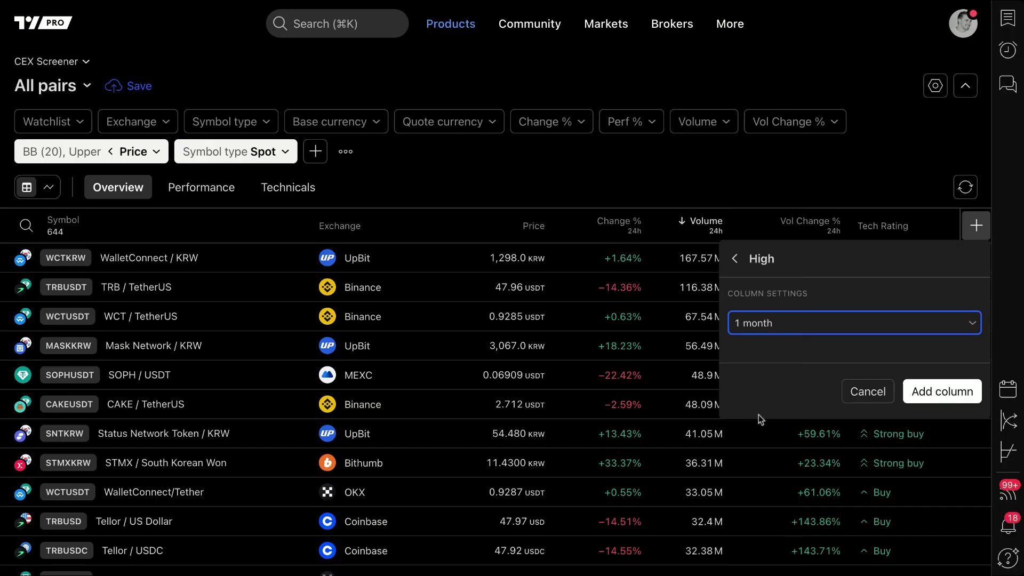
pyautogui.click(955, 393)
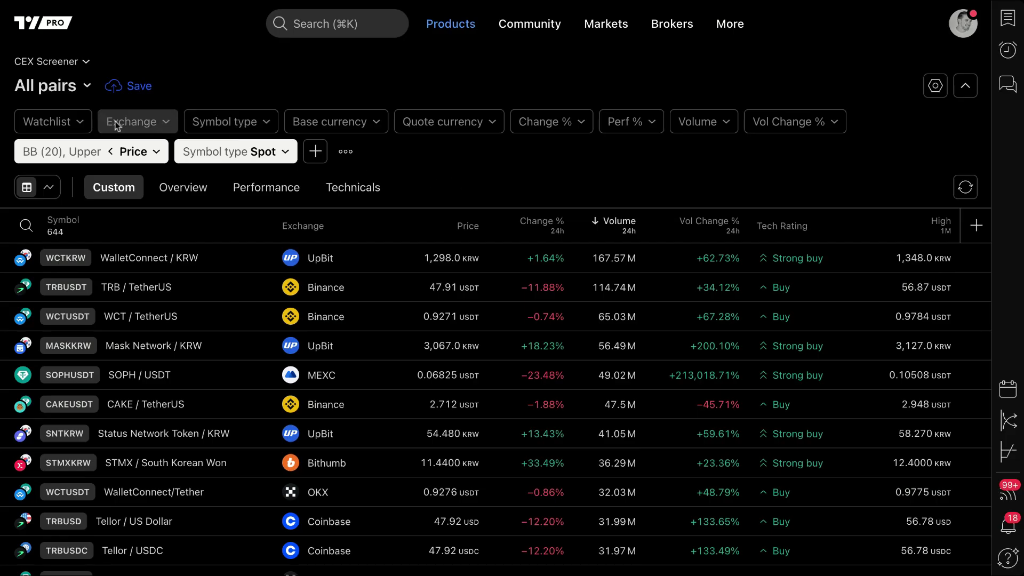
# Look through the exchange filter list, then drag the one-month High column to sit right after Price.
pyautogui.click(151, 123)
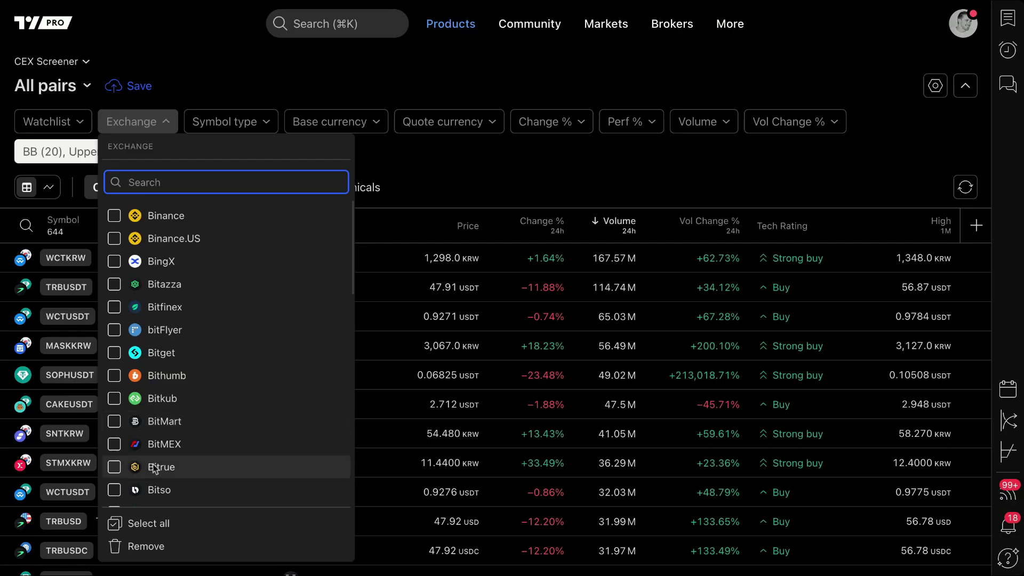
pyautogui.scroll(-5, 176, 437)
pyautogui.scroll(-3, 189, 411)
pyautogui.scroll(9, 160, 235)
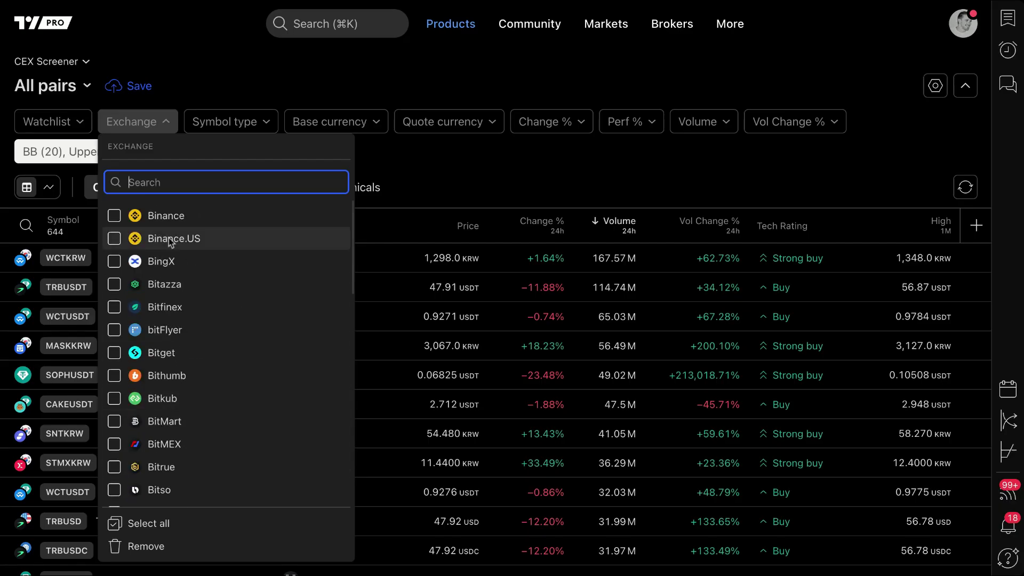
pyautogui.click(156, 132)
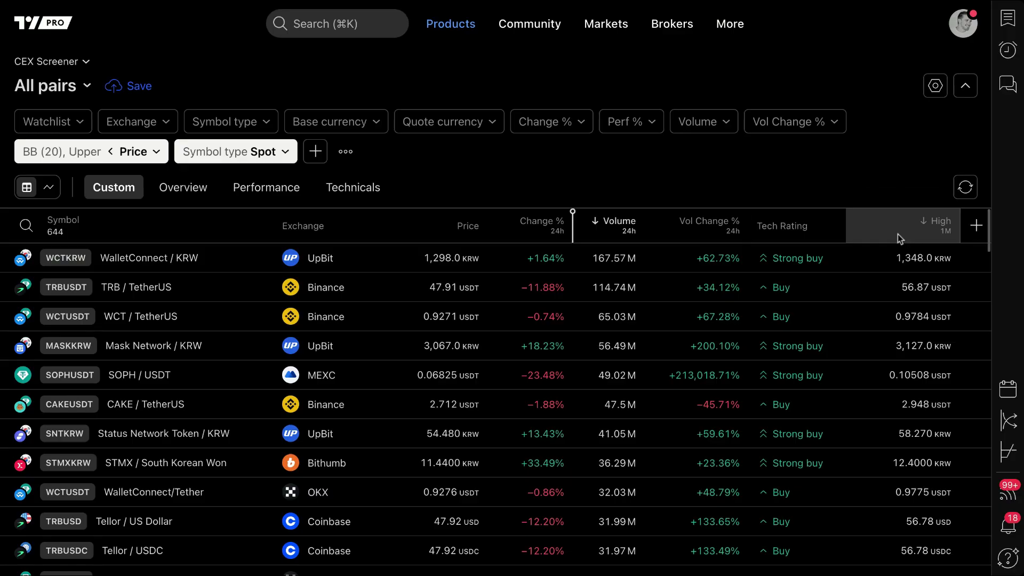
pyautogui.moveTo(898, 235); pyautogui.dragTo(373, 226)
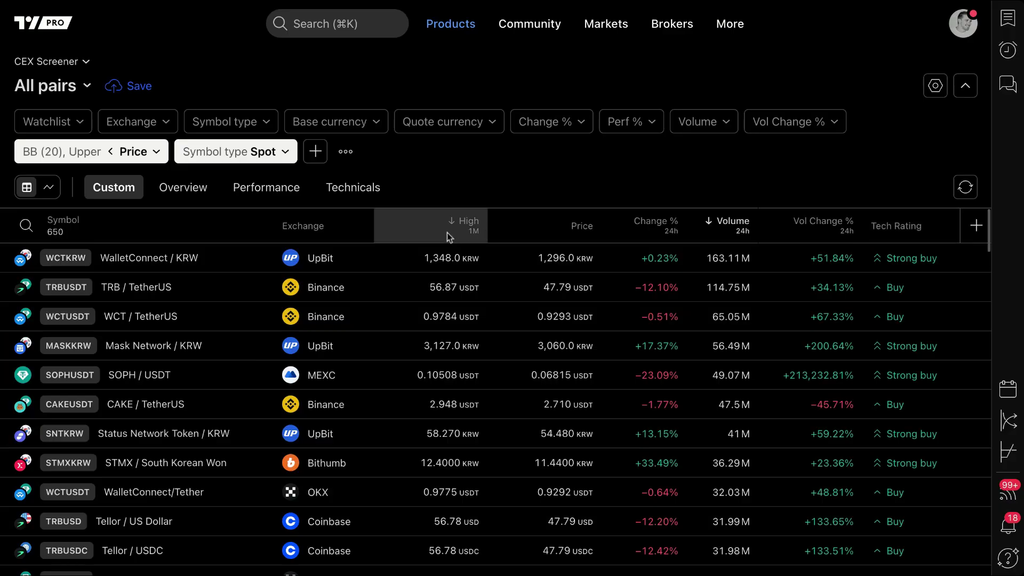
pyautogui.moveTo(427, 228); pyautogui.dragTo(598, 228)
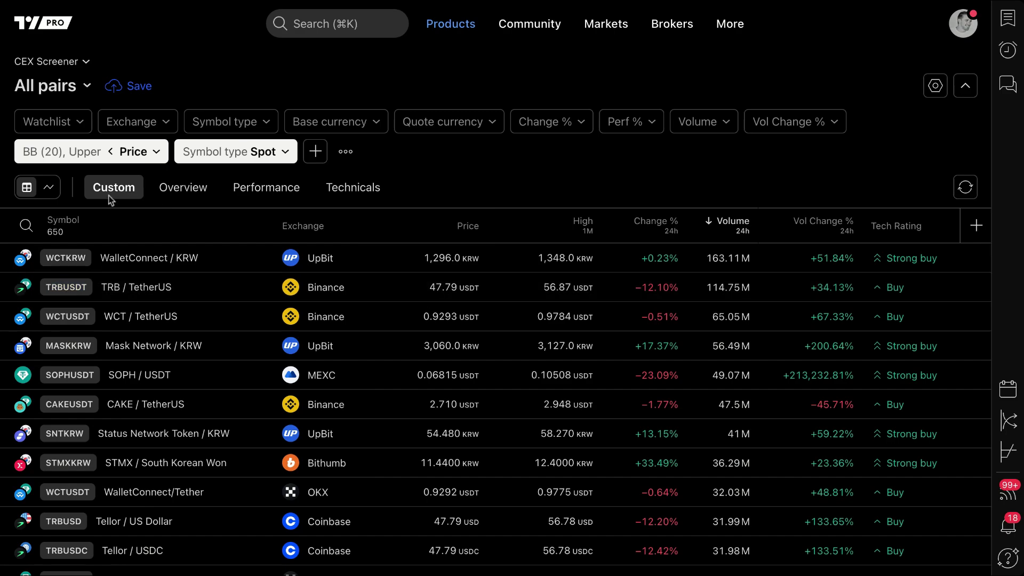
pyautogui.click(182, 191)
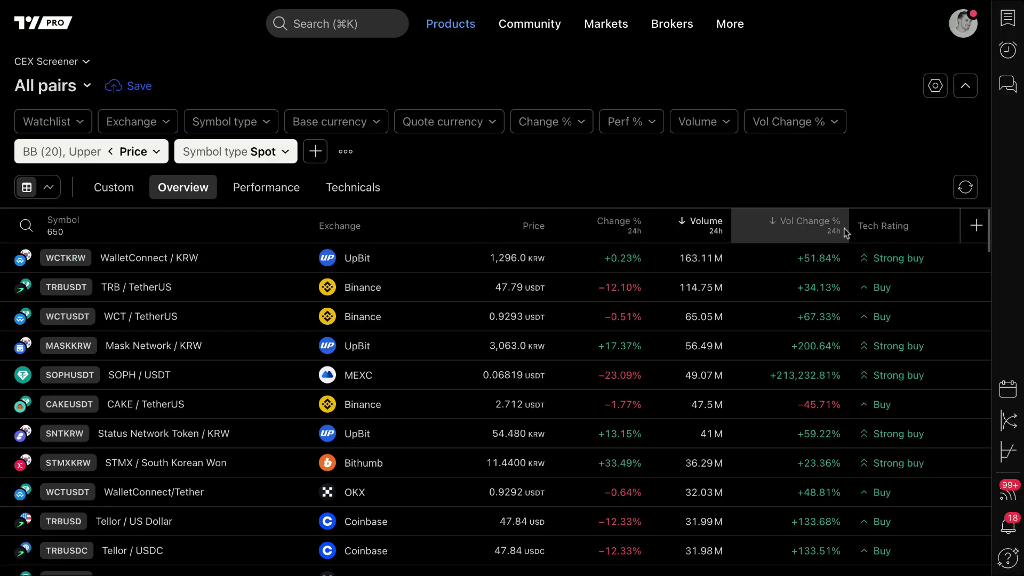
pyautogui.click(297, 193)
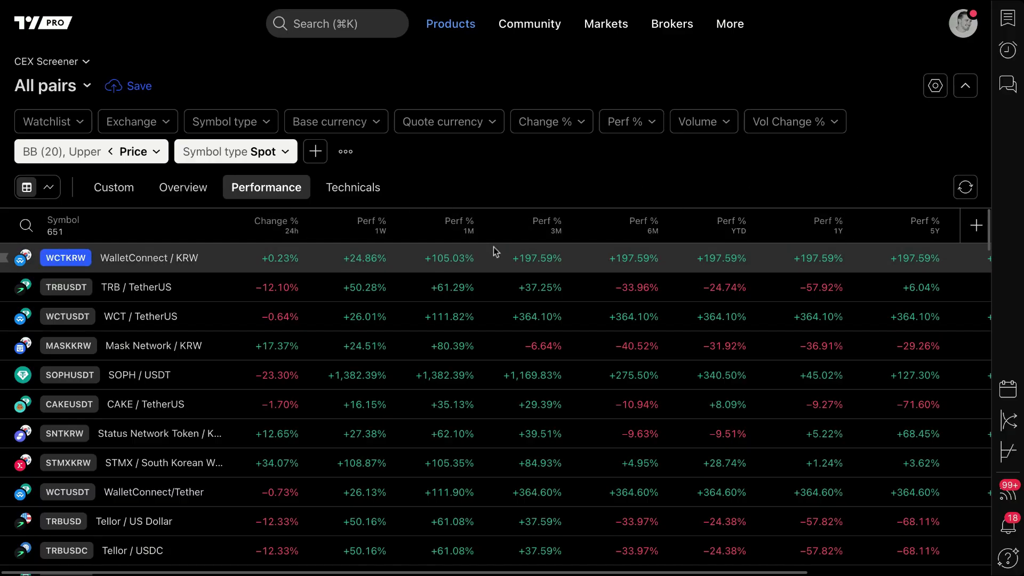
pyautogui.click(348, 181)
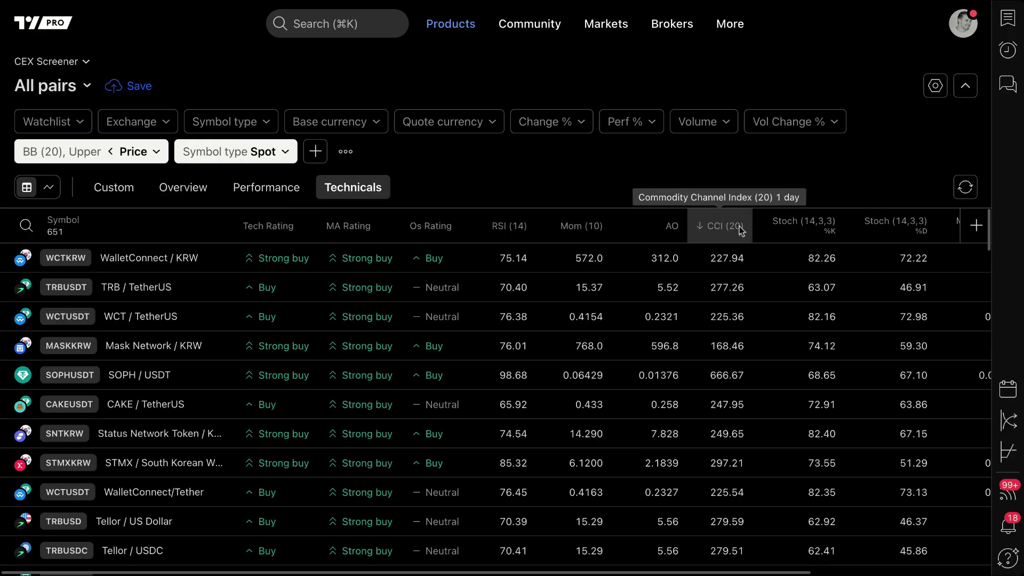
pyautogui.hscroll(5, 847, 261)
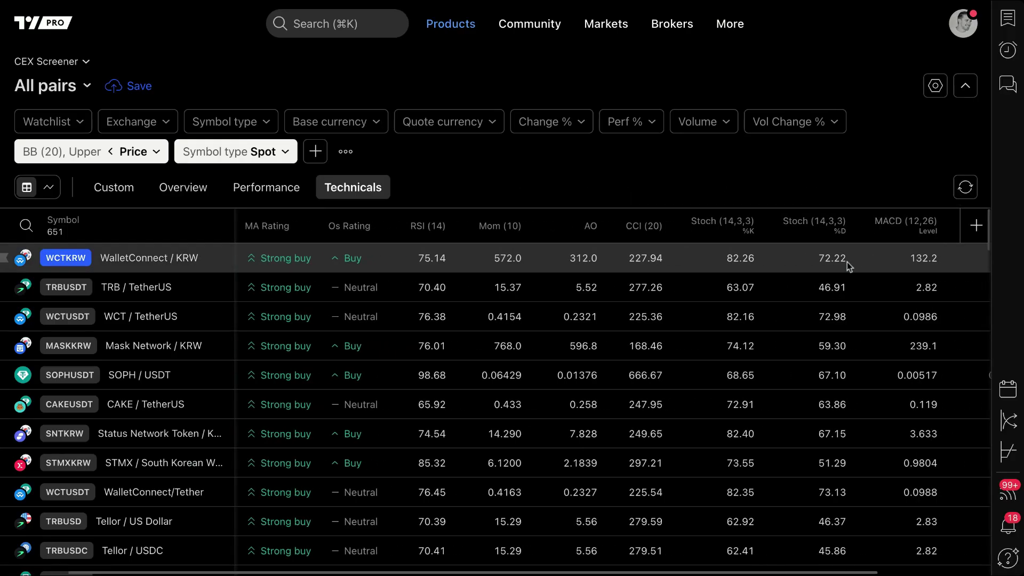
pyautogui.hscroll(-5, 847, 262)
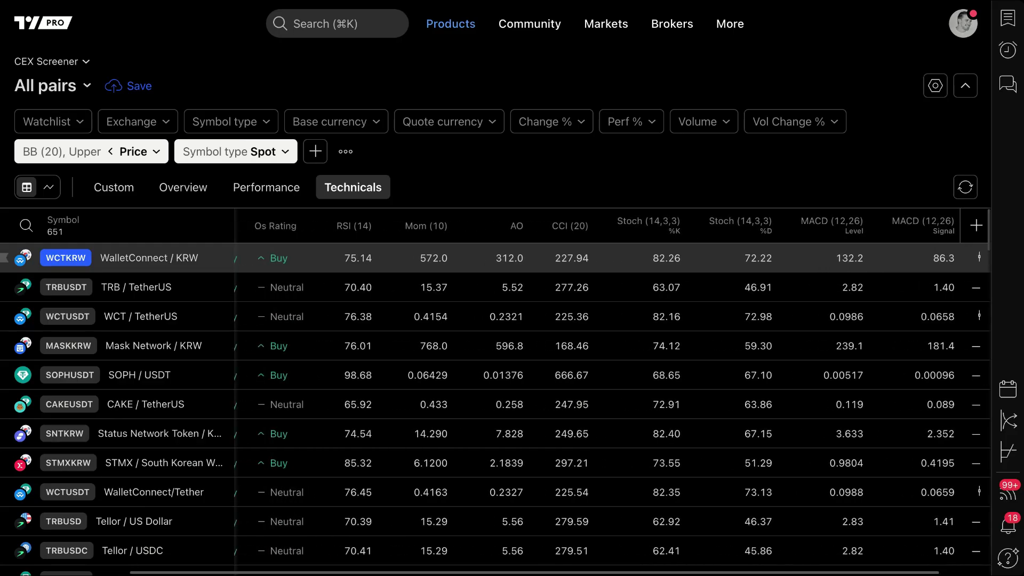
pyautogui.hscroll(-2, 847, 261)
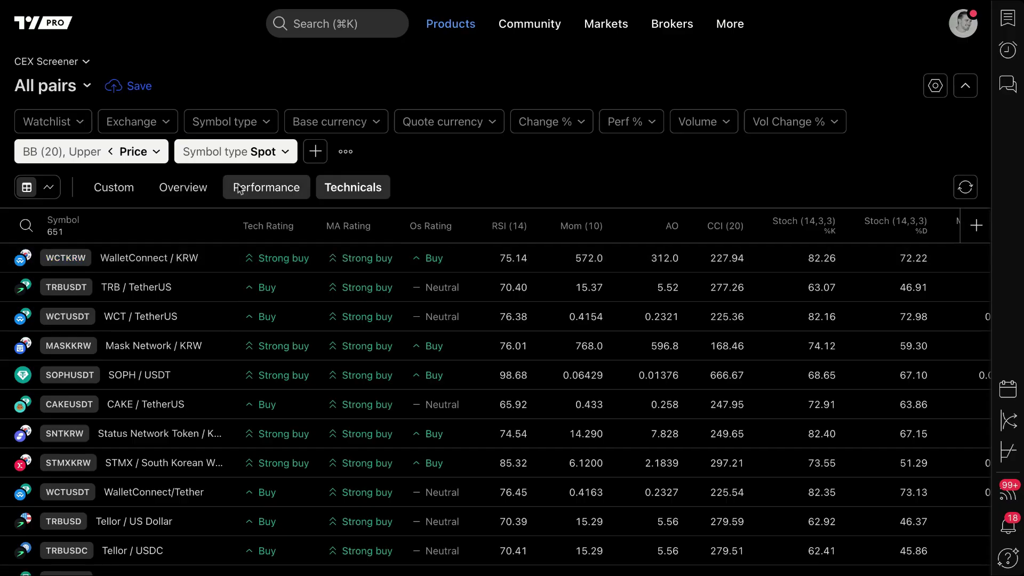
pyautogui.click(114, 185)
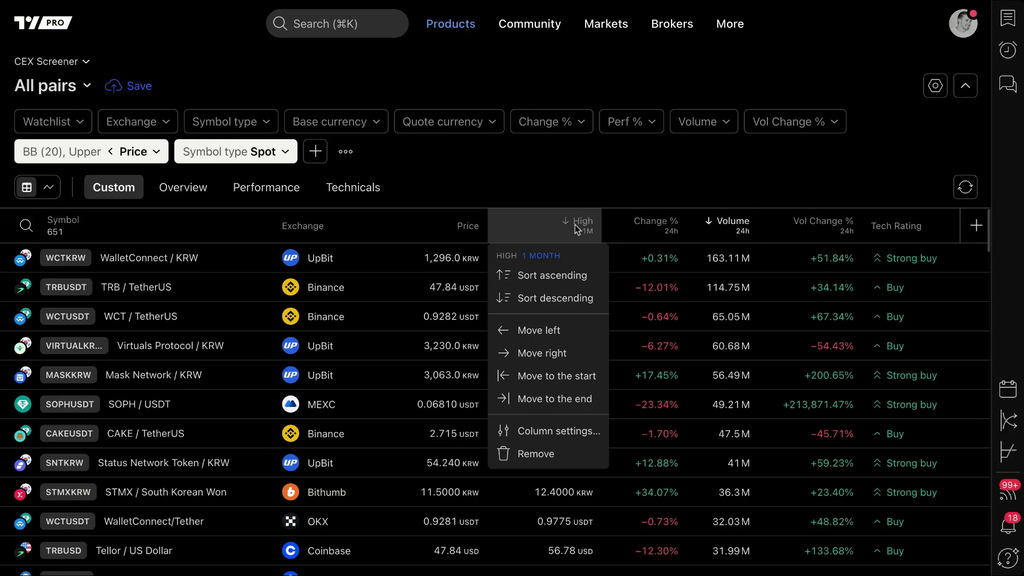
# Sort the table by High ascending and descending, then move the High column one place left.
pyautogui.click(575, 277)
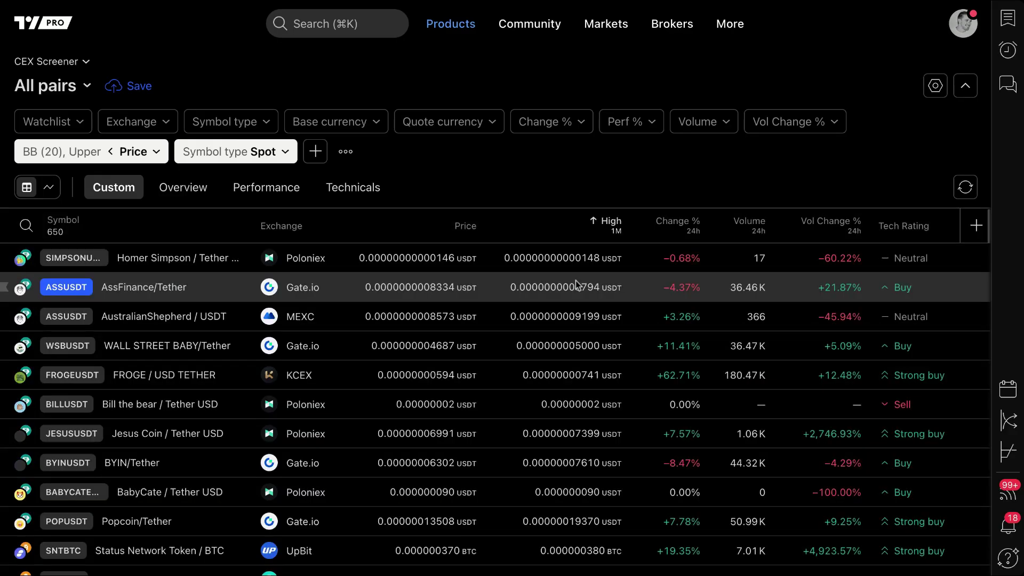
pyautogui.click(609, 222)
pyautogui.click(569, 298)
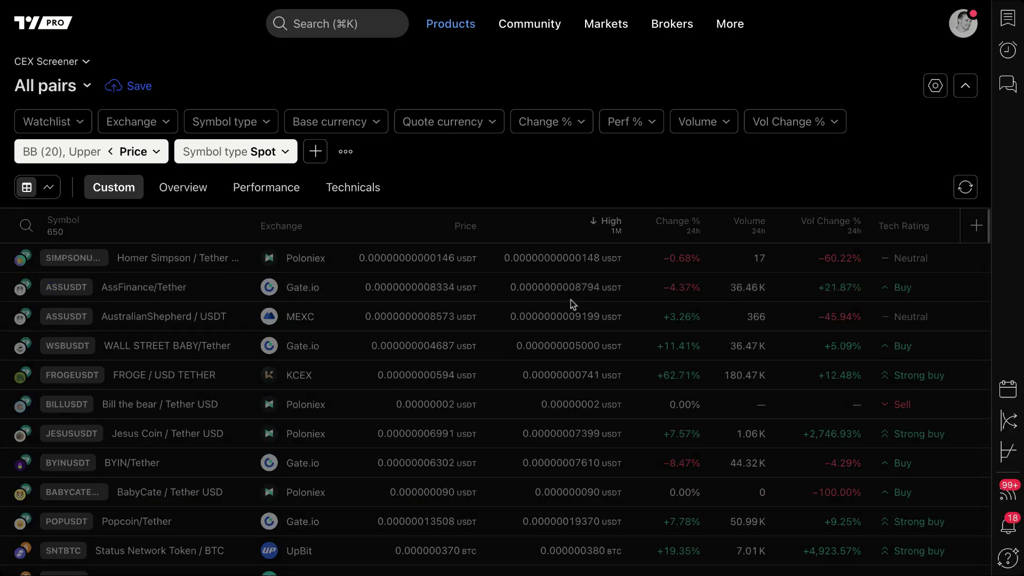
pyautogui.click(596, 235)
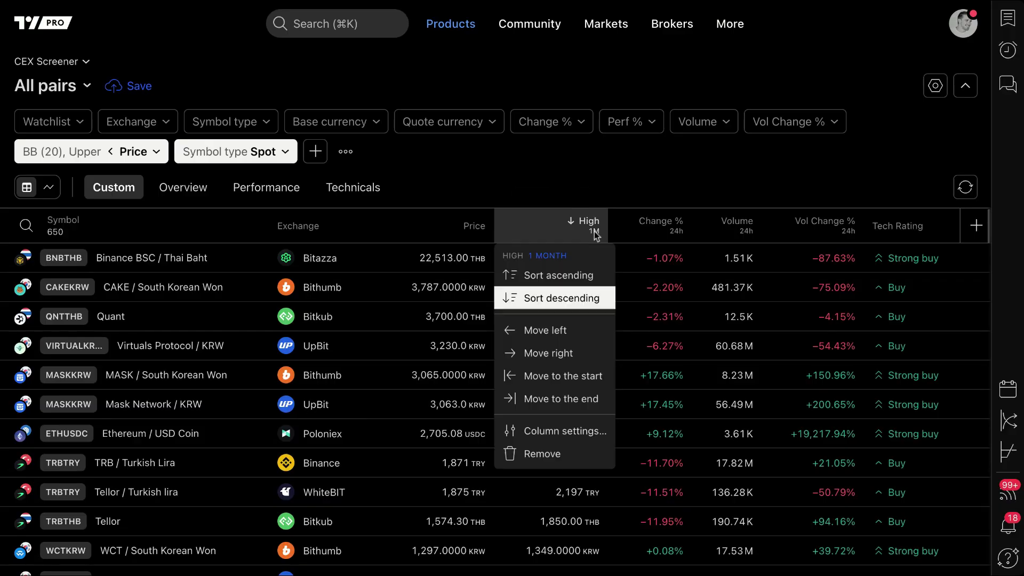
pyautogui.click(588, 177)
pyautogui.click(591, 235)
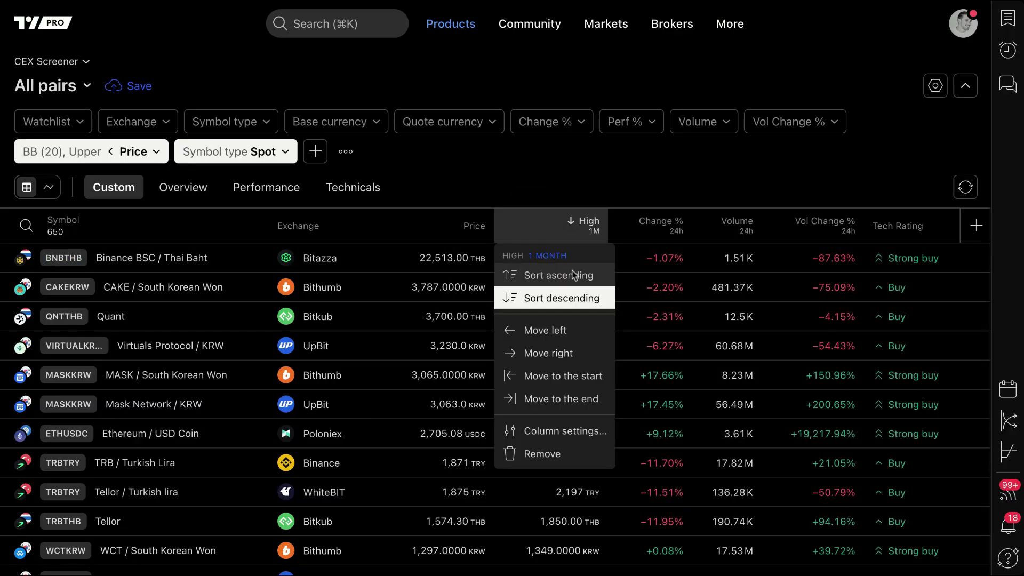
pyautogui.click(575, 275)
pyautogui.click(597, 231)
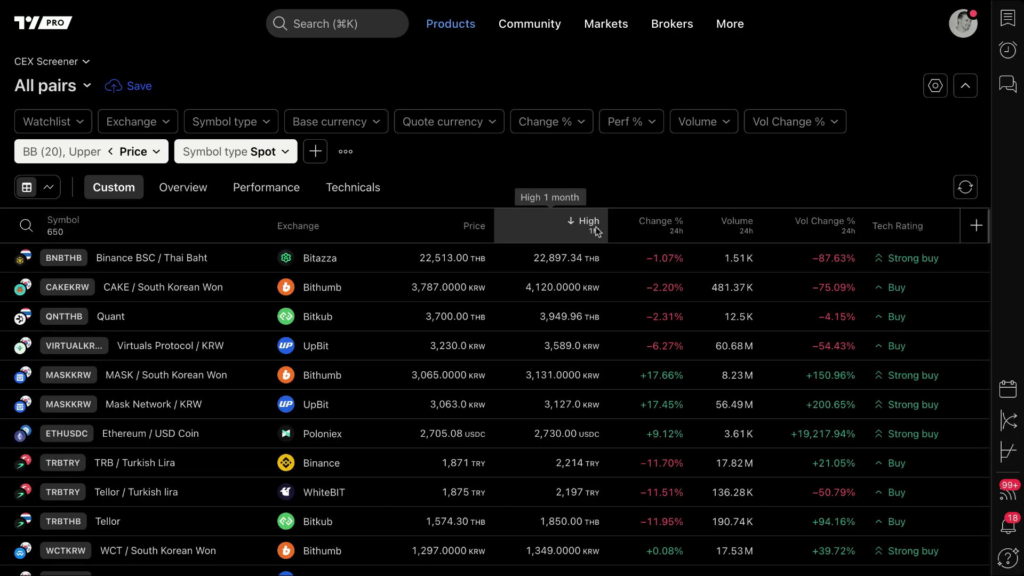
pyautogui.click(596, 239)
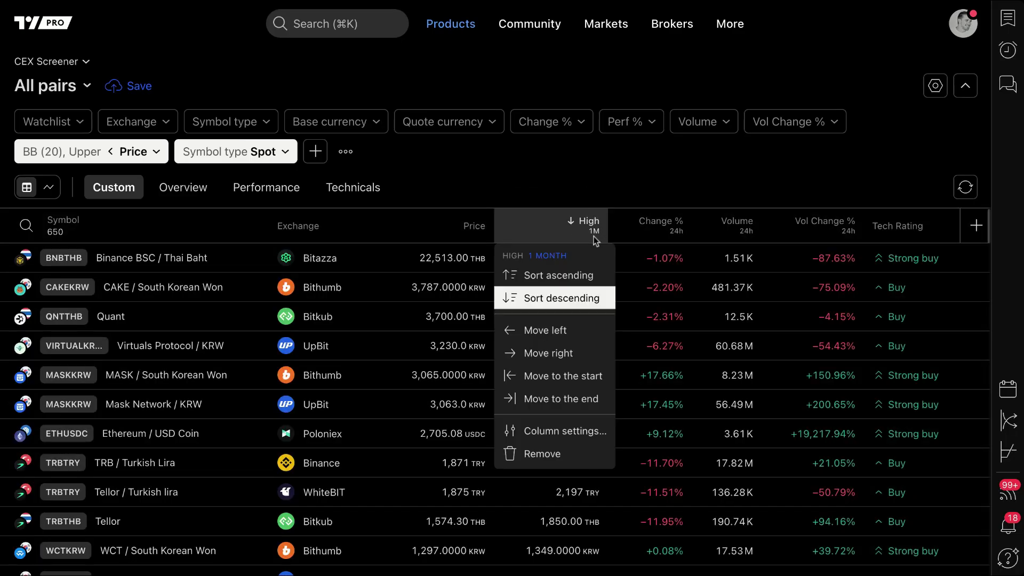
pyautogui.click(562, 329)
# Set the High column to a 1-day interval, then remove it from the table.
pyautogui.click(462, 232)
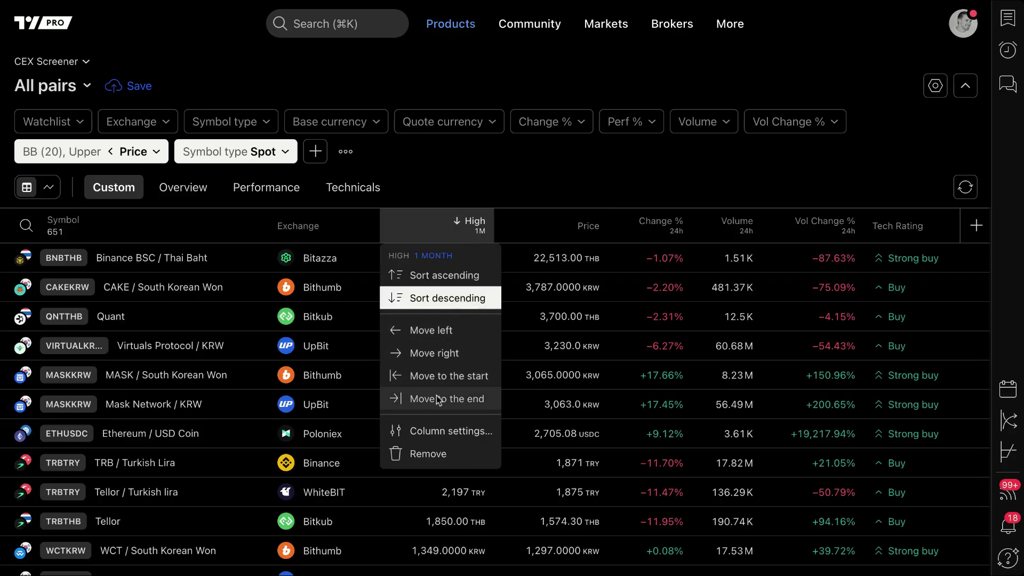
pyautogui.click(451, 431)
pyautogui.click(476, 335)
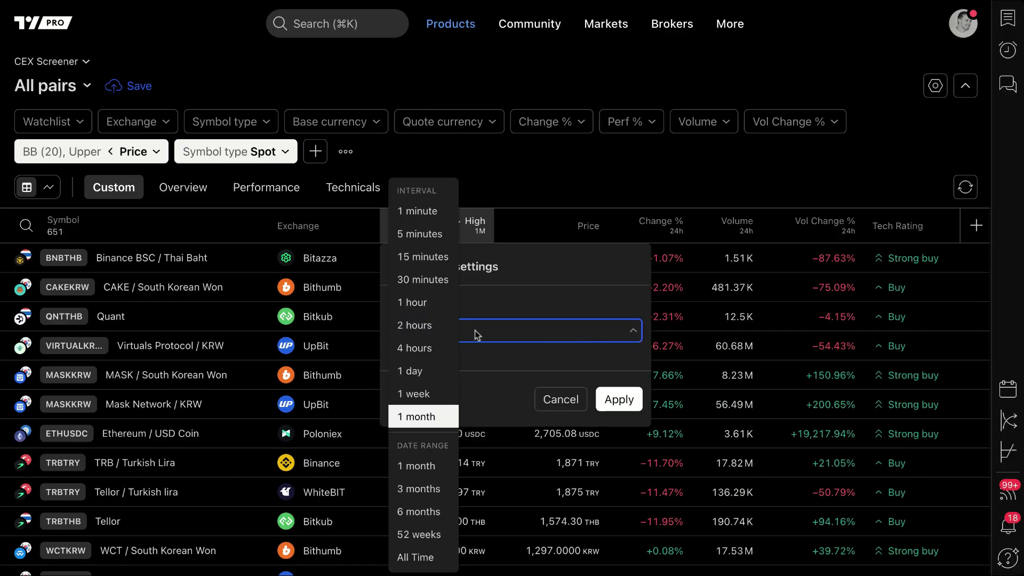
pyautogui.click(431, 370)
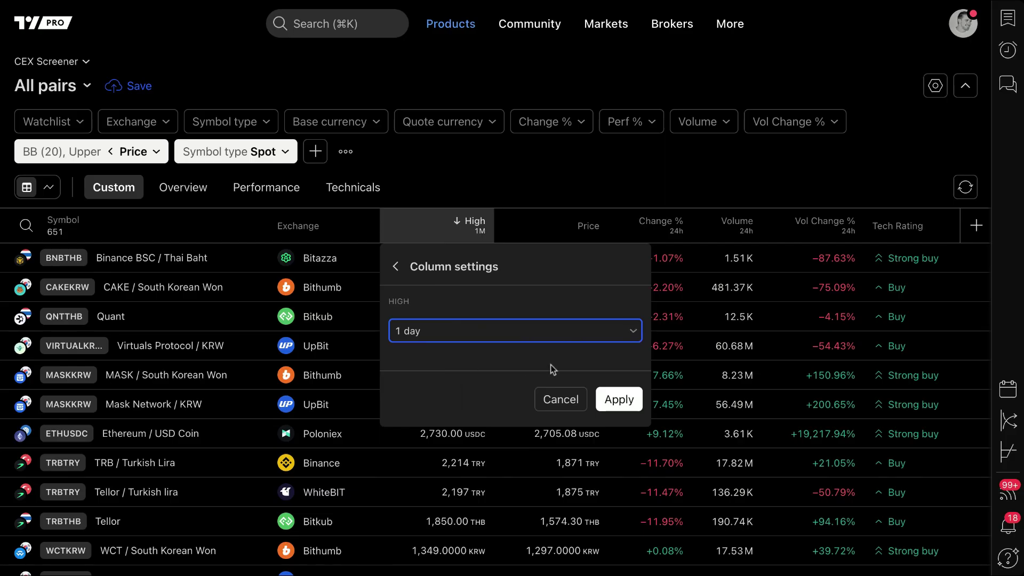
pyautogui.click(619, 399)
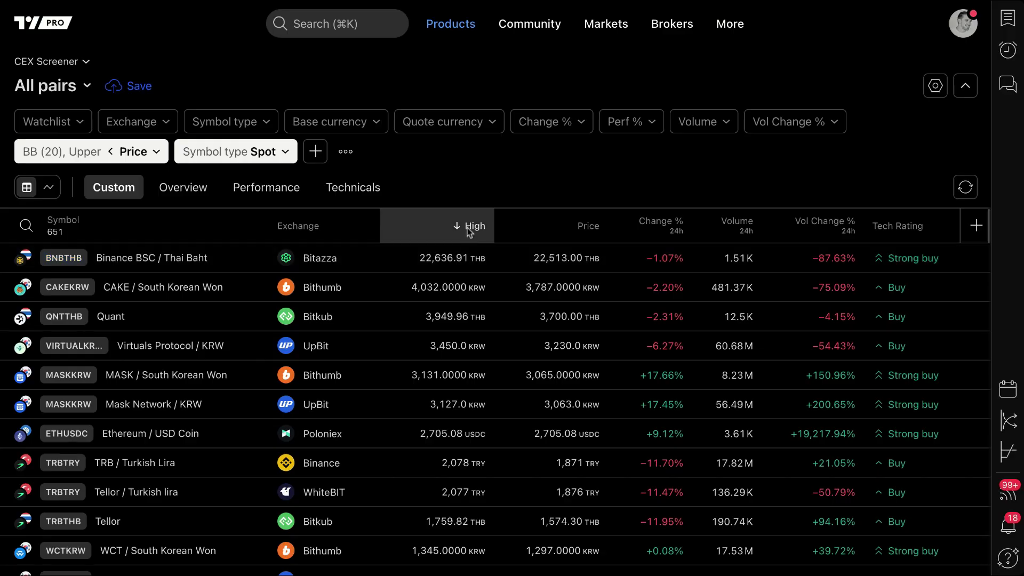
pyautogui.click(468, 228)
pyautogui.click(460, 451)
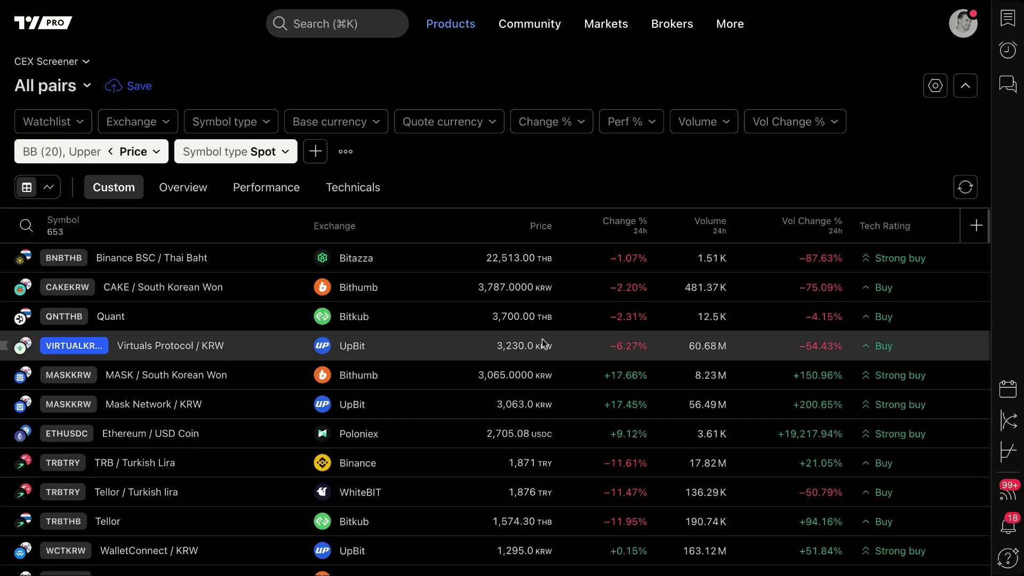
# Remove the Change %, Volume and Vol Change % columns and show results as chart tiles.
pyautogui.click(628, 230)
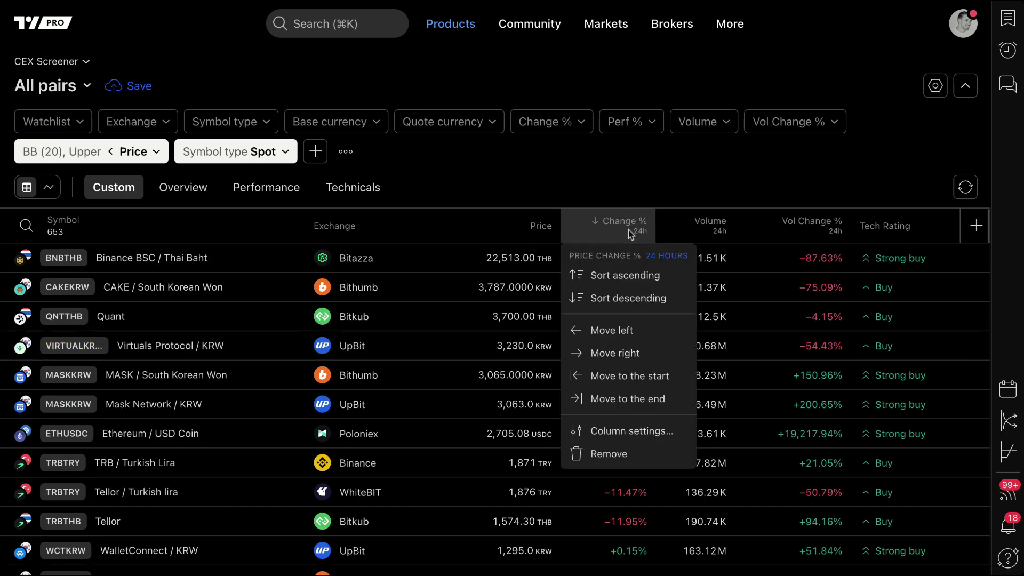
pyautogui.click(648, 453)
pyautogui.click(700, 226)
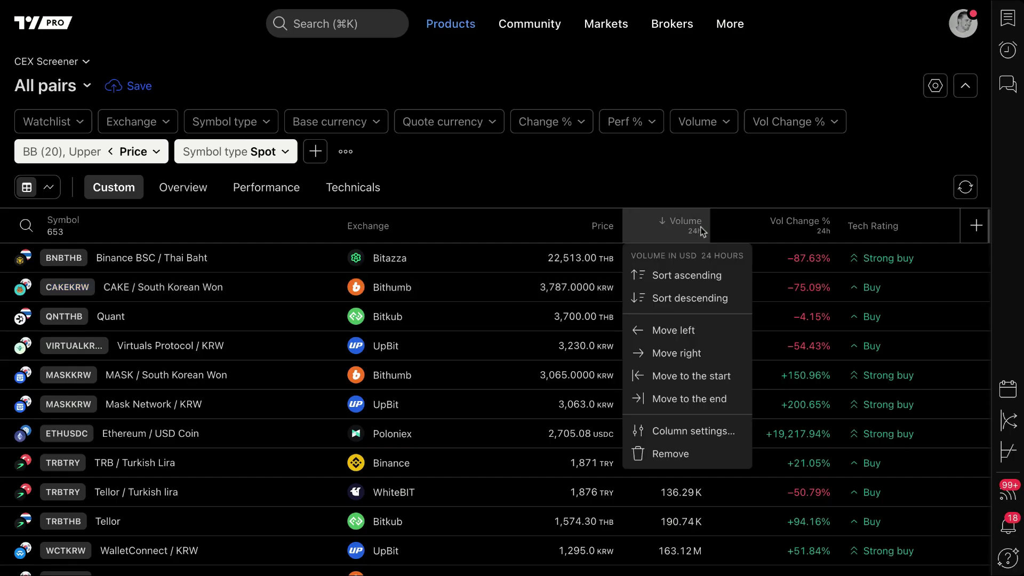
pyautogui.click(706, 453)
pyautogui.click(773, 226)
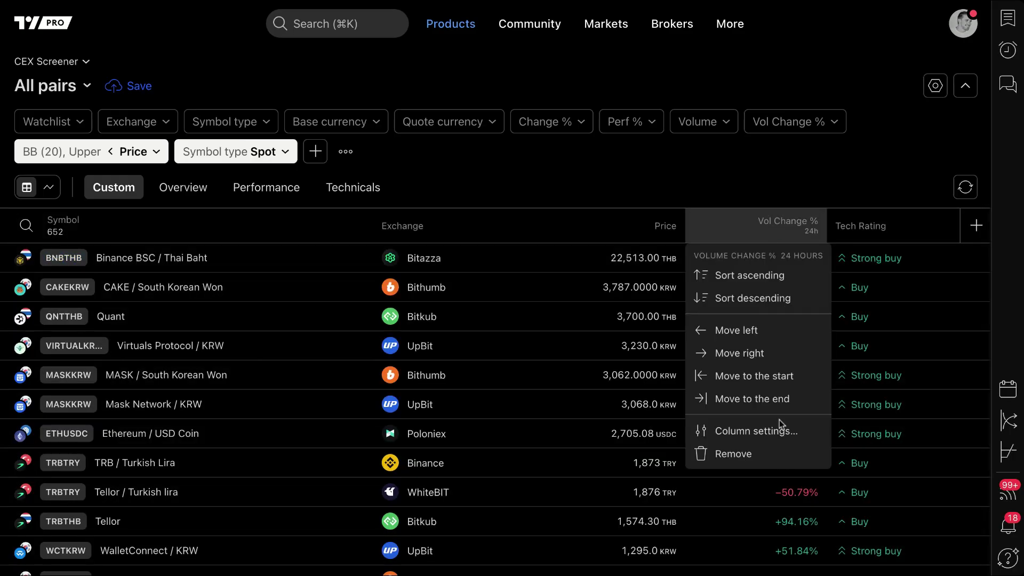
pyautogui.click(779, 453)
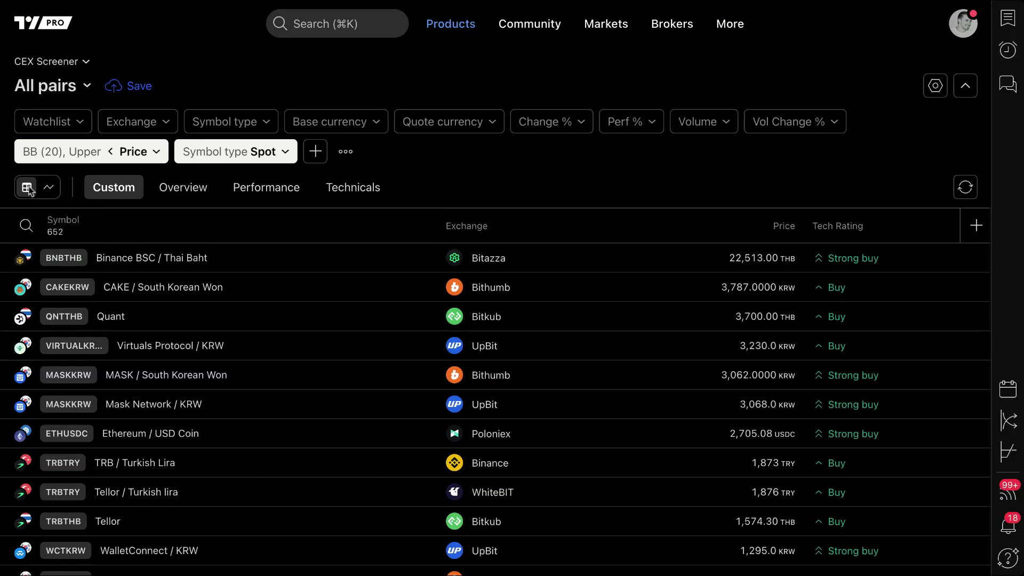
pyautogui.click(49, 187)
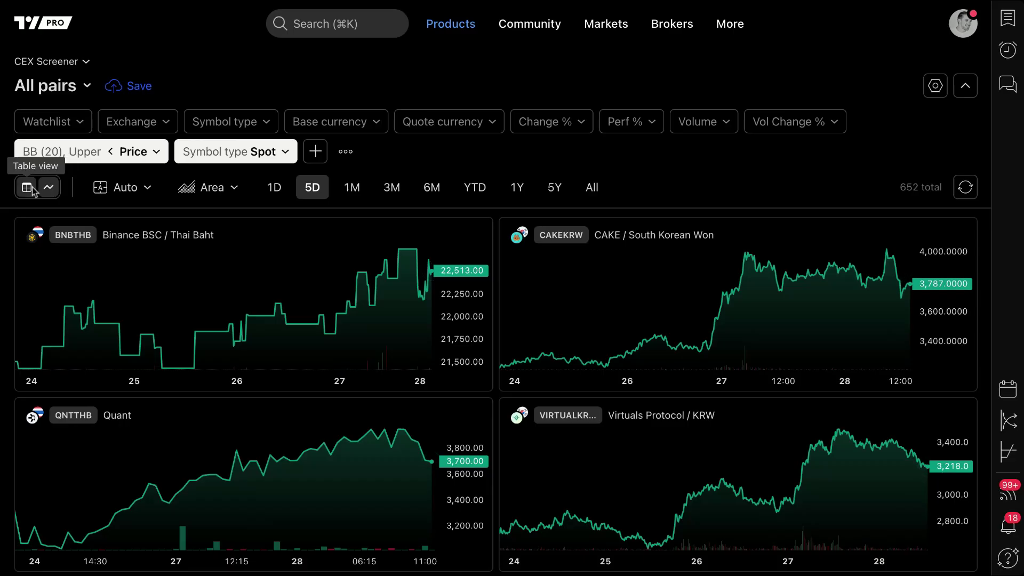
pyautogui.click(27, 187)
pyautogui.click(48, 187)
pyautogui.click(29, 189)
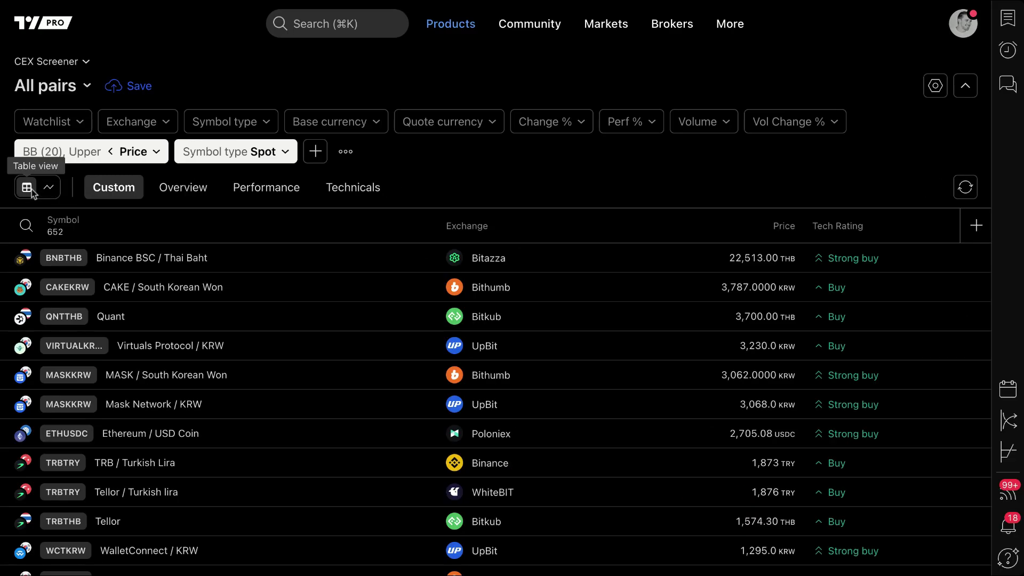
pyautogui.click(49, 187)
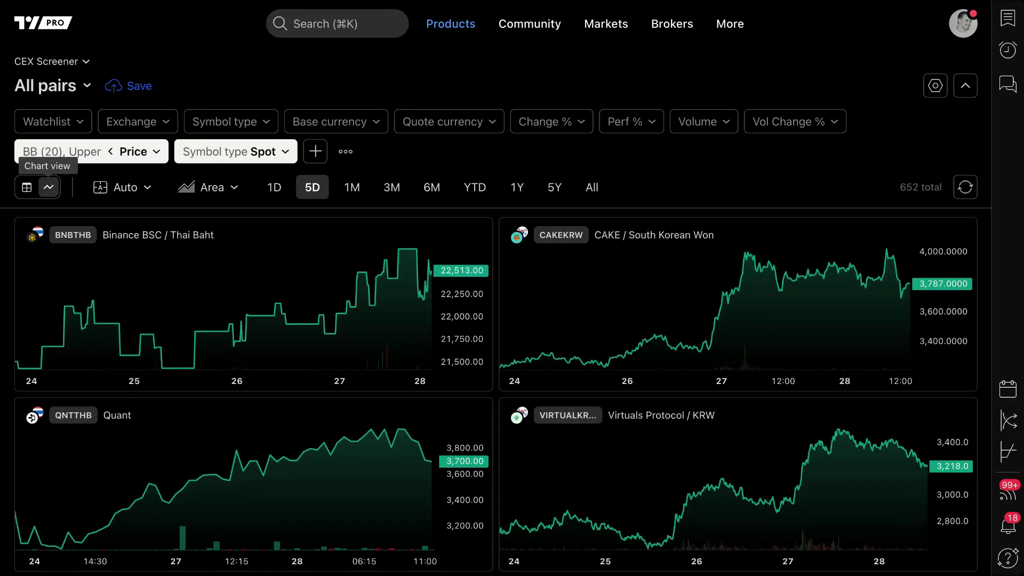
pyautogui.click(29, 189)
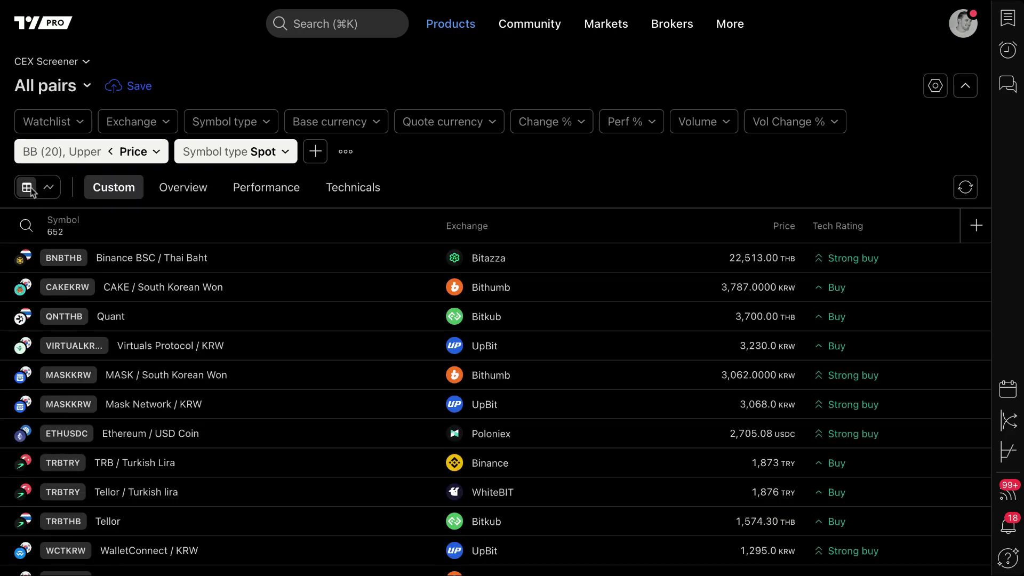
pyautogui.click(49, 190)
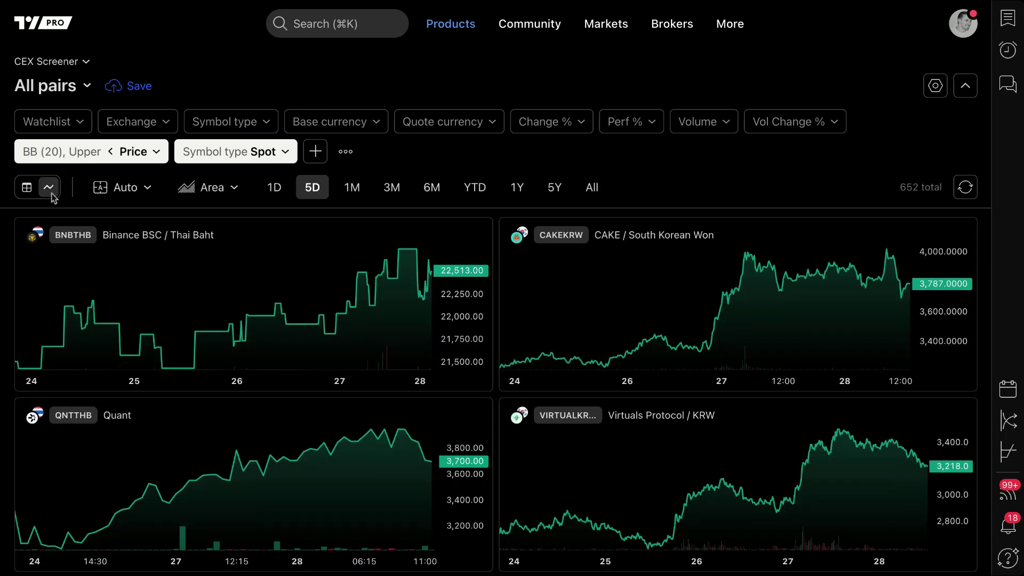
pyautogui.scroll(-8, 401, 325)
pyautogui.scroll(-15, 401, 325)
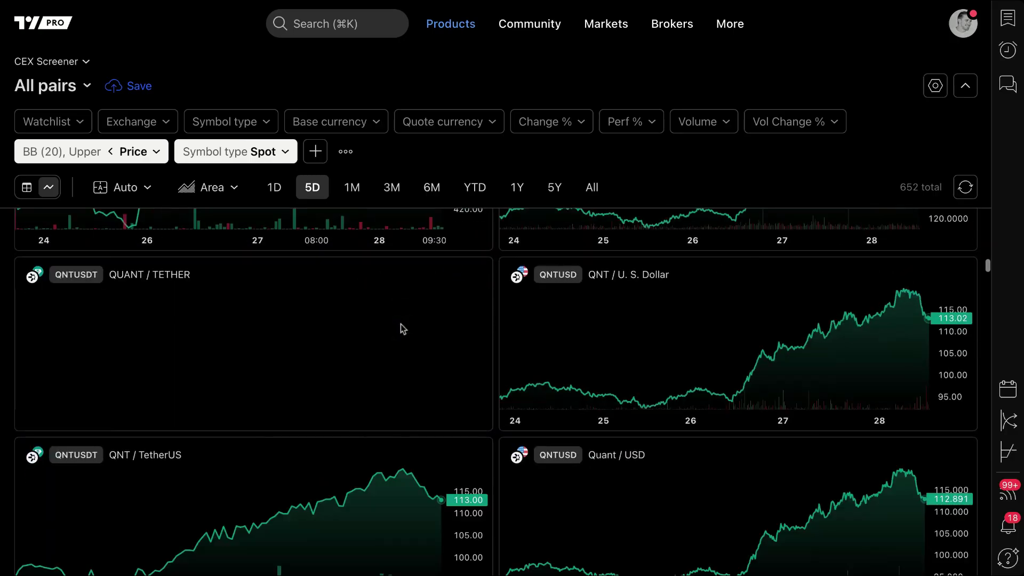
pyautogui.scroll(20, 399, 311)
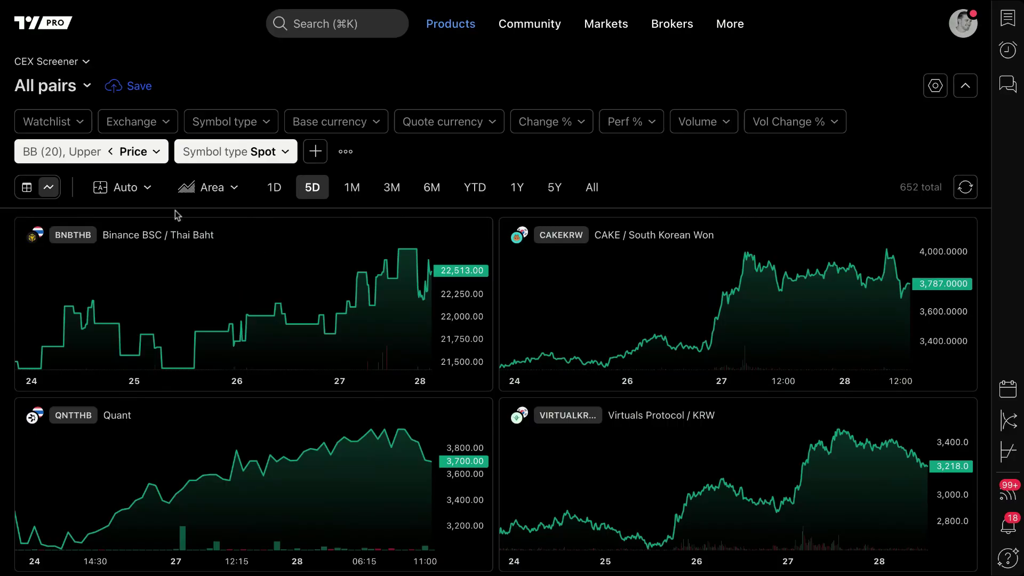
pyautogui.click(140, 190)
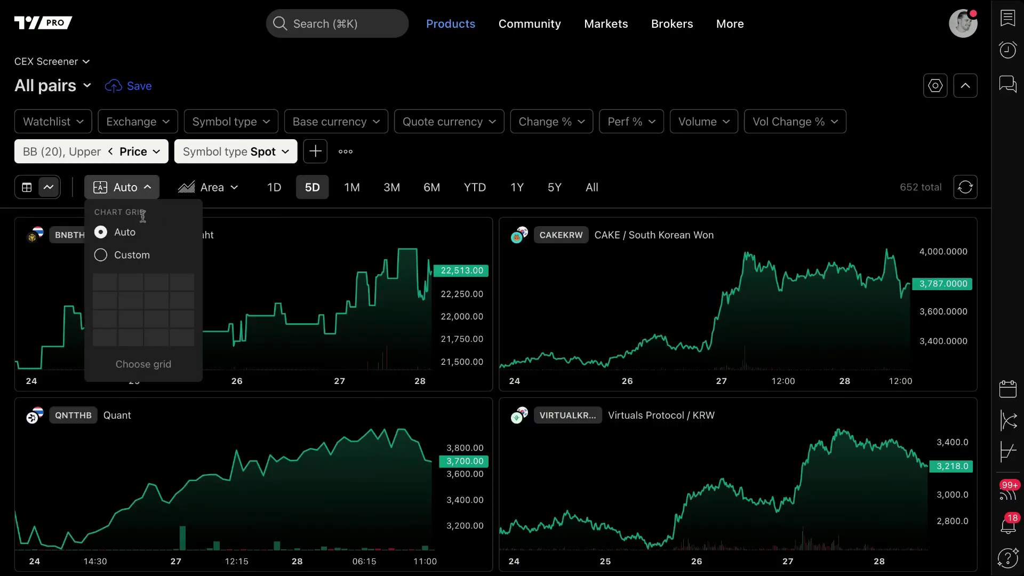
pyautogui.click(163, 299)
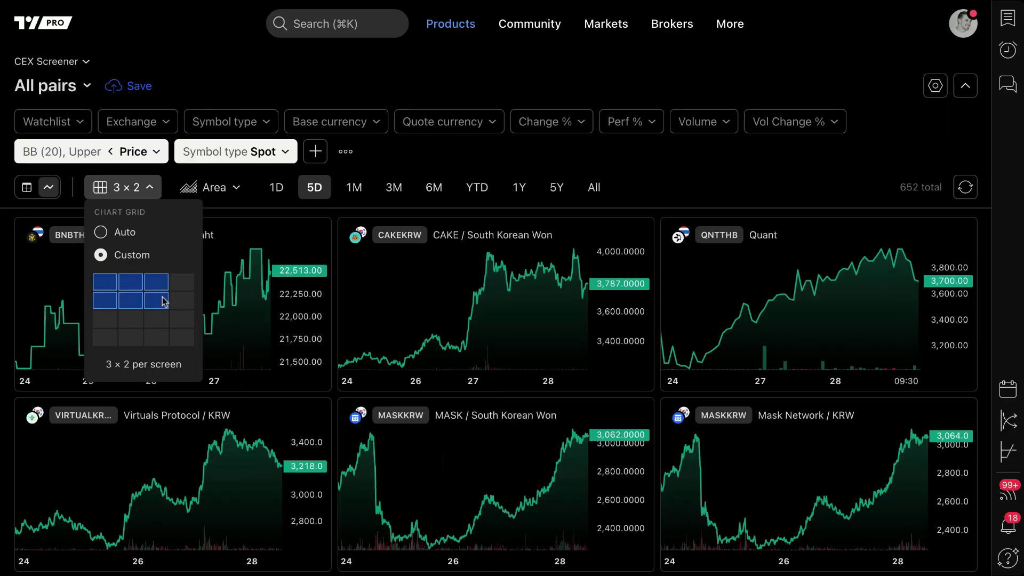
pyautogui.click(174, 318)
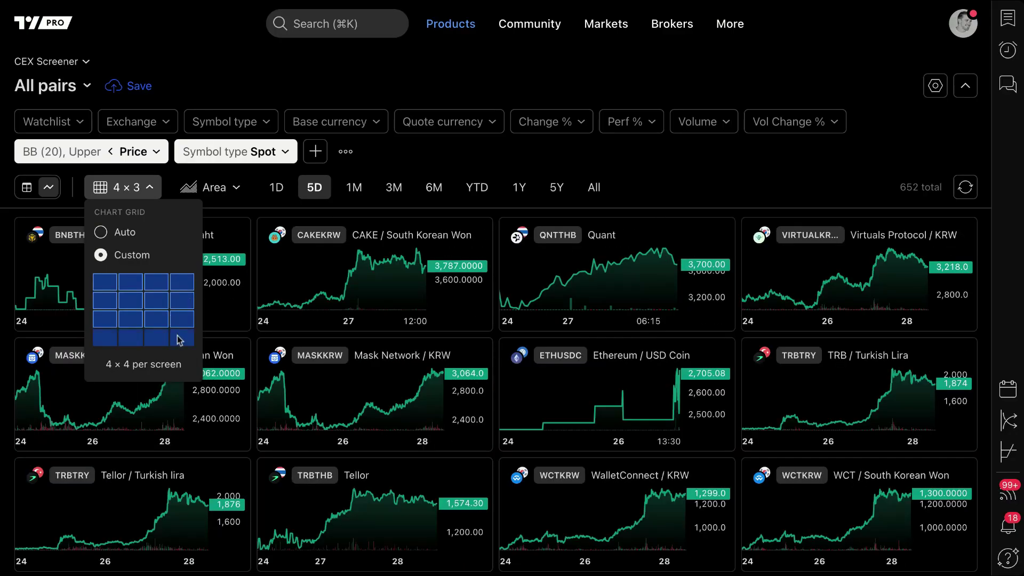
pyautogui.click(180, 339)
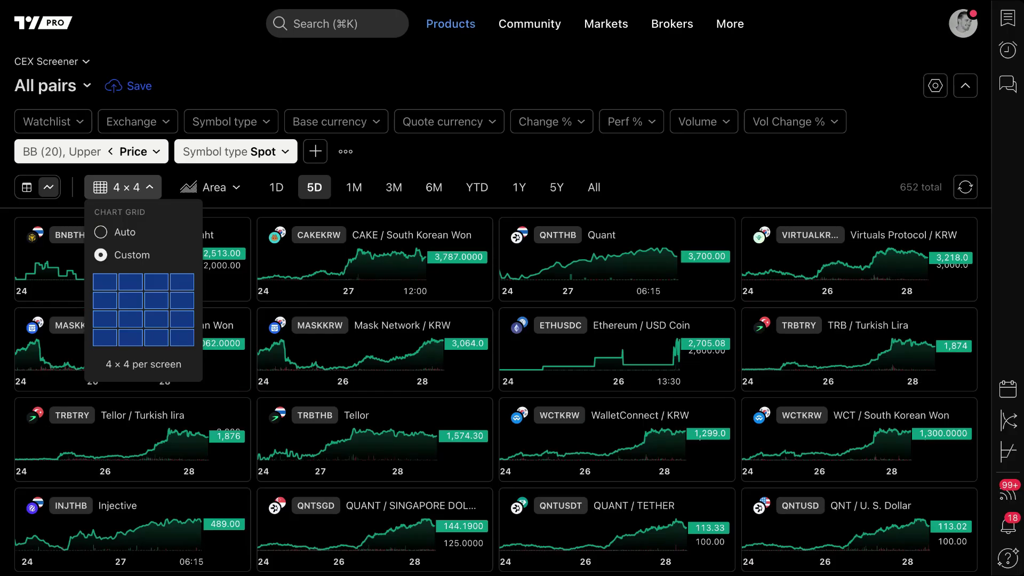
pyautogui.click(124, 233)
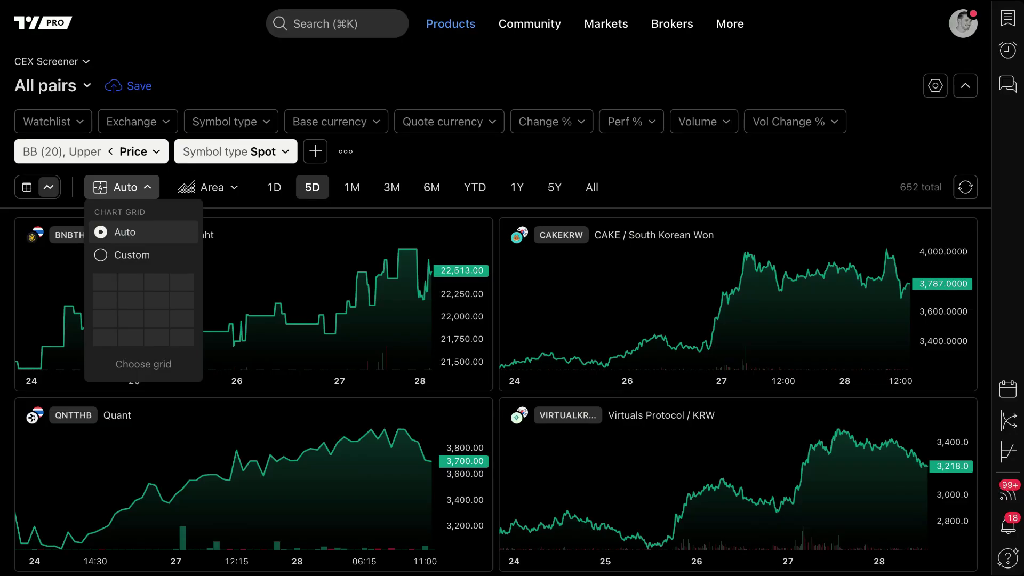
pyautogui.click(155, 300)
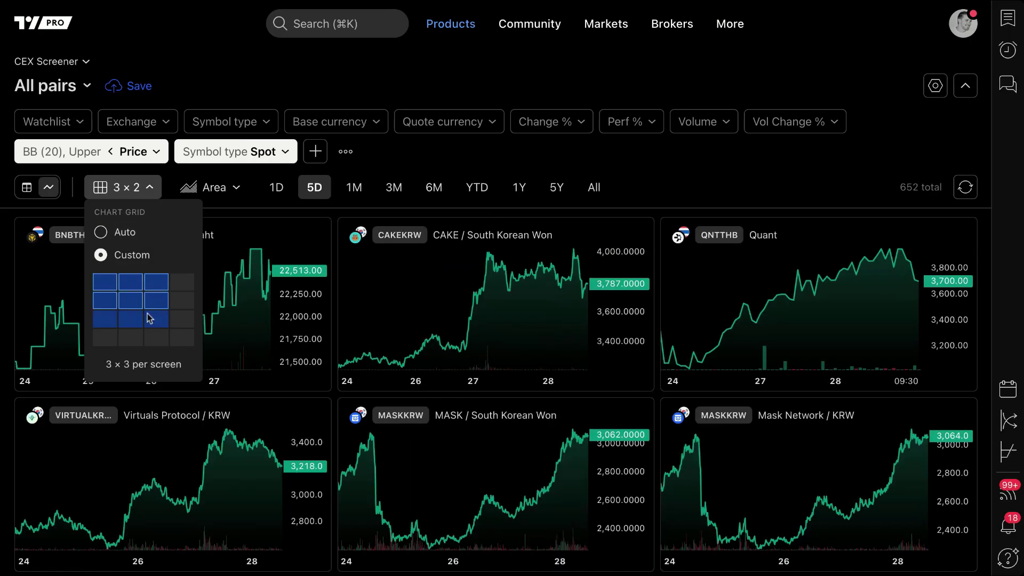
pyautogui.click(150, 319)
pyautogui.click(132, 302)
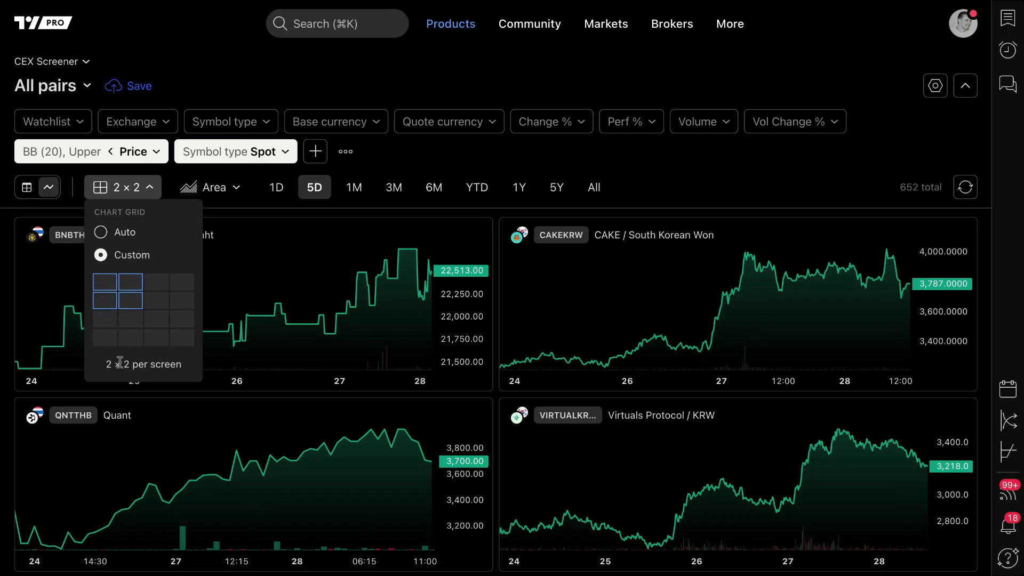
# Restore automatic grid layout, try bars, candles and lines, and settle on filled area charts.
pyautogui.click(118, 235)
pyautogui.click(213, 187)
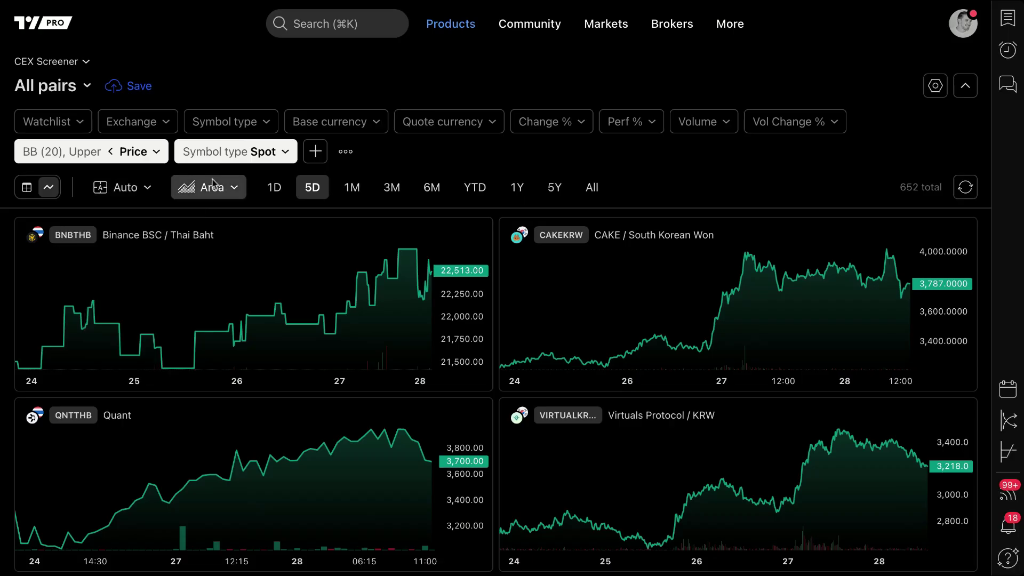
pyautogui.click(212, 233)
pyautogui.click(213, 188)
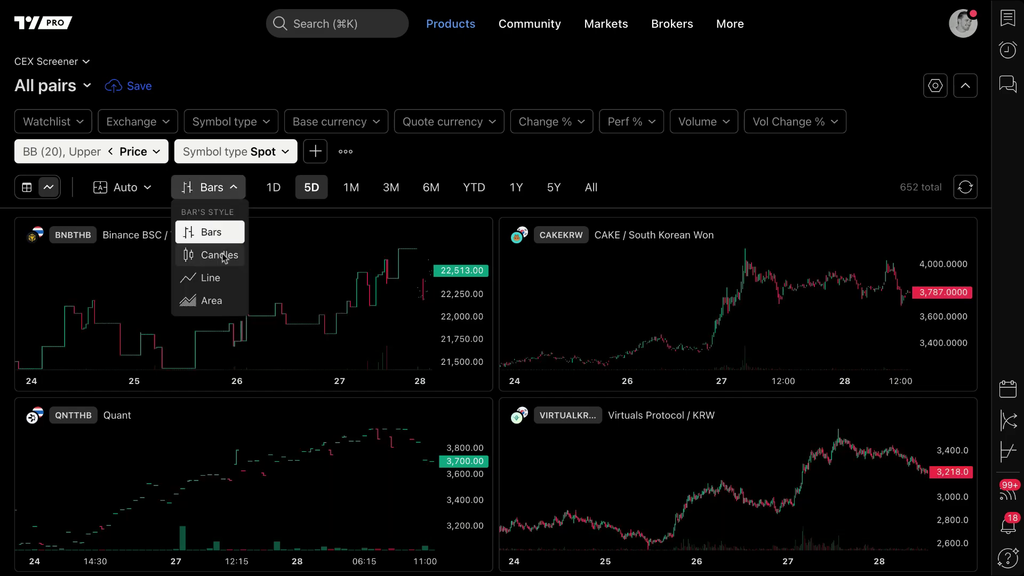
pyautogui.click(219, 255)
pyautogui.click(217, 190)
pyautogui.click(218, 263)
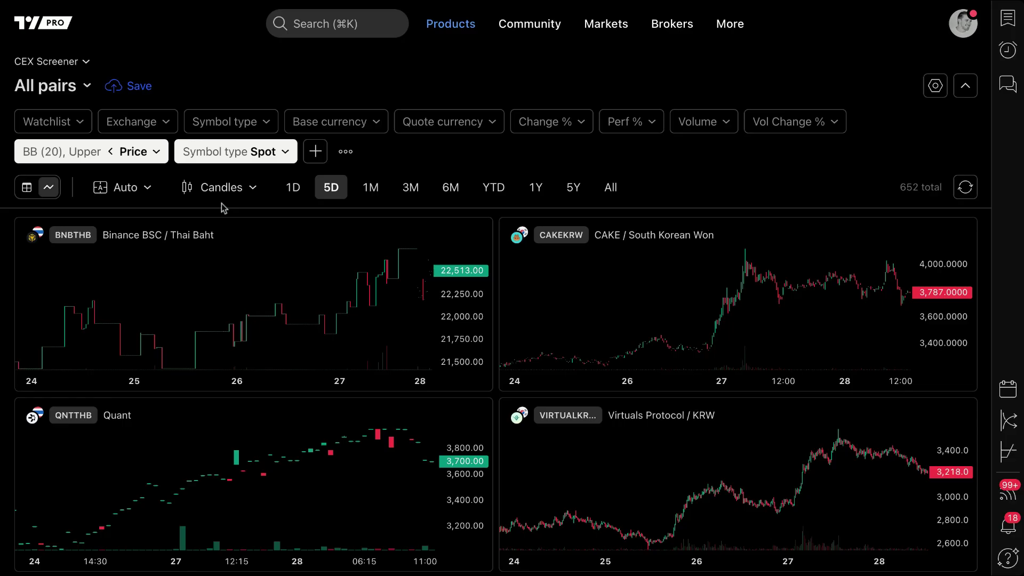
pyautogui.click(220, 187)
pyautogui.click(214, 278)
pyautogui.click(218, 187)
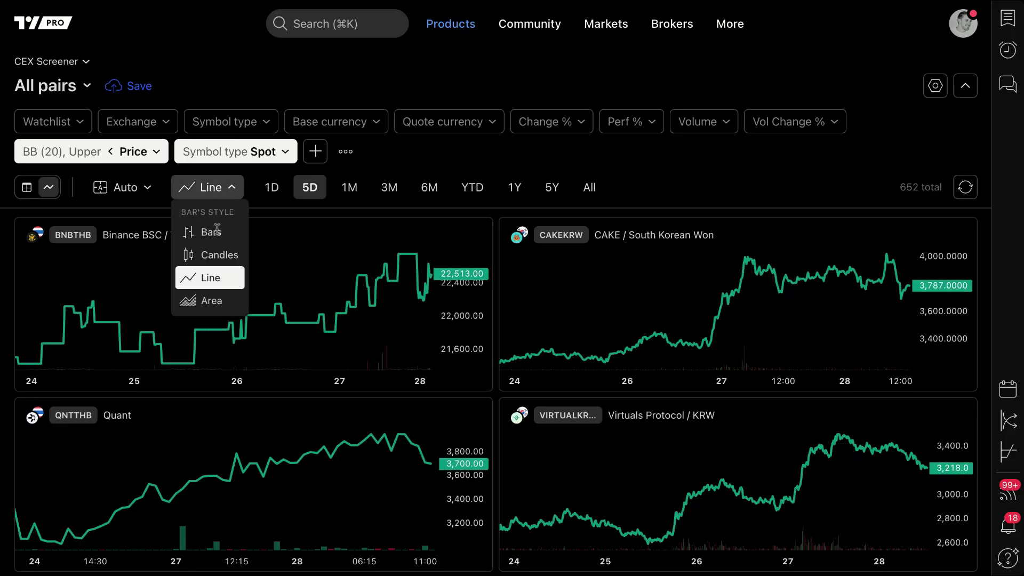
pyautogui.click(215, 300)
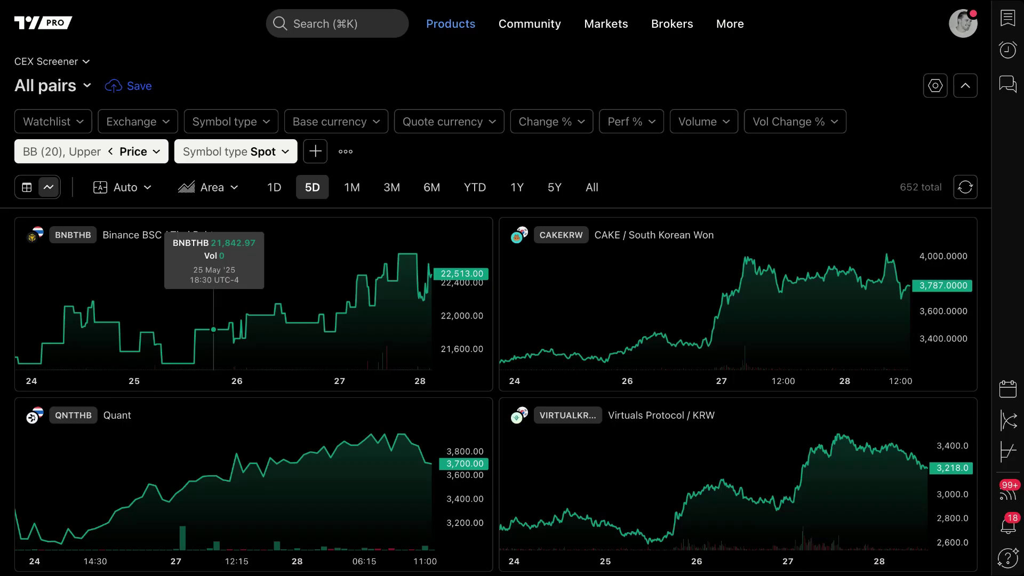
# Cycle the chart range from 1M through All, settle on 6M, then return to table view.
pyautogui.click(353, 189)
pyautogui.click(393, 190)
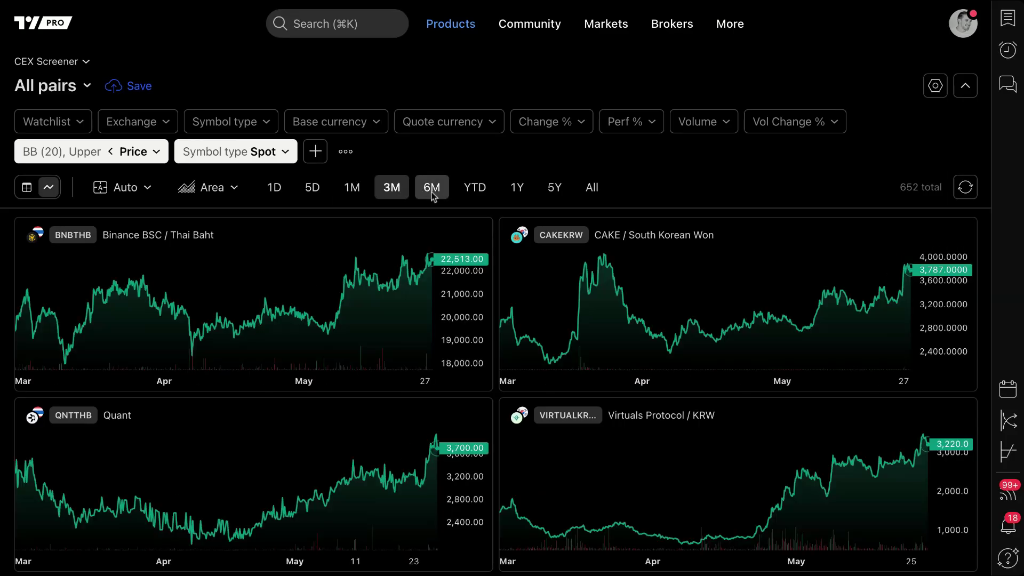
pyautogui.click(432, 196)
pyautogui.click(483, 191)
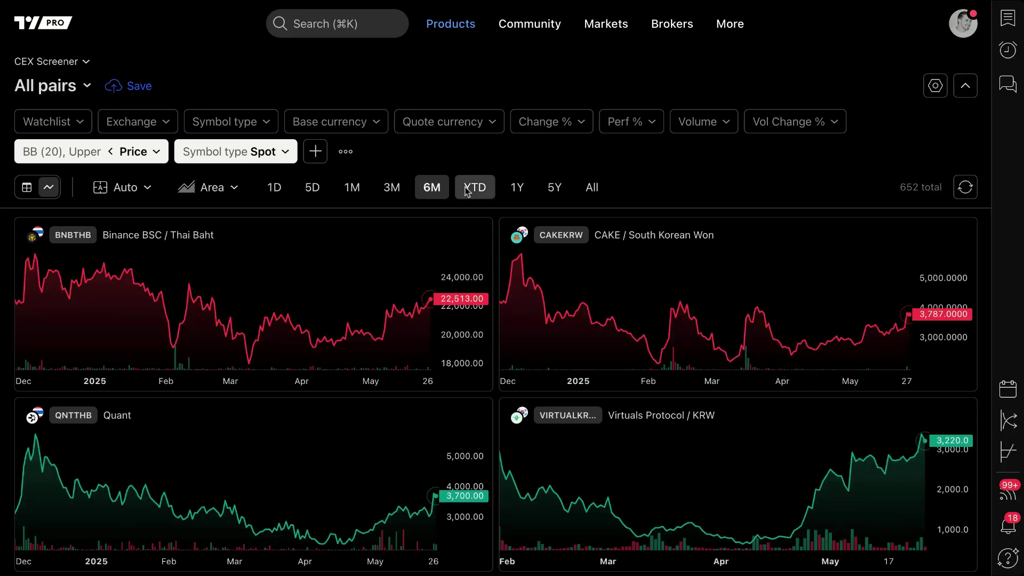
pyautogui.click(515, 190)
pyautogui.click(554, 189)
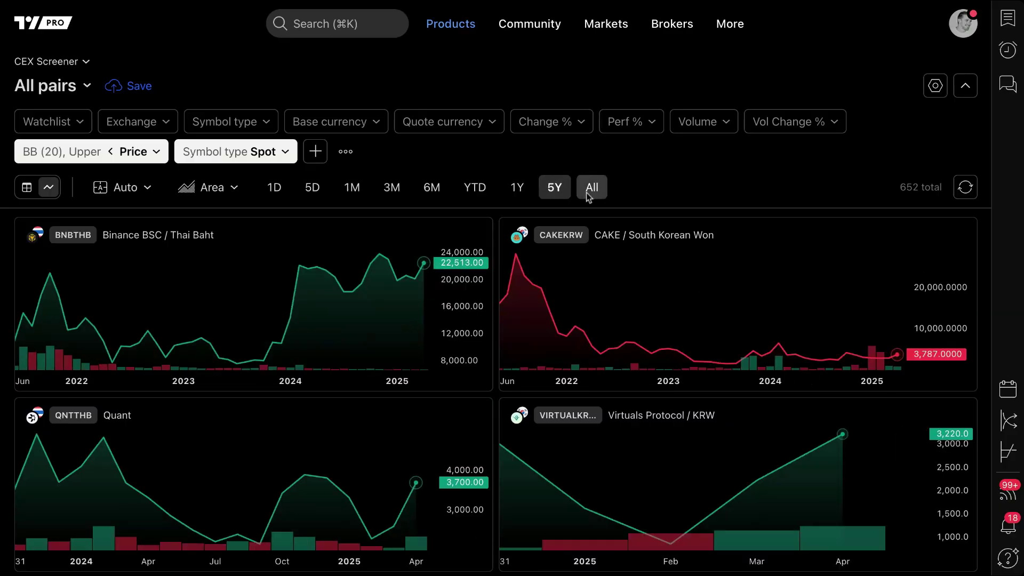
pyautogui.click(590, 193)
pyautogui.click(552, 189)
pyautogui.click(516, 189)
pyautogui.click(480, 194)
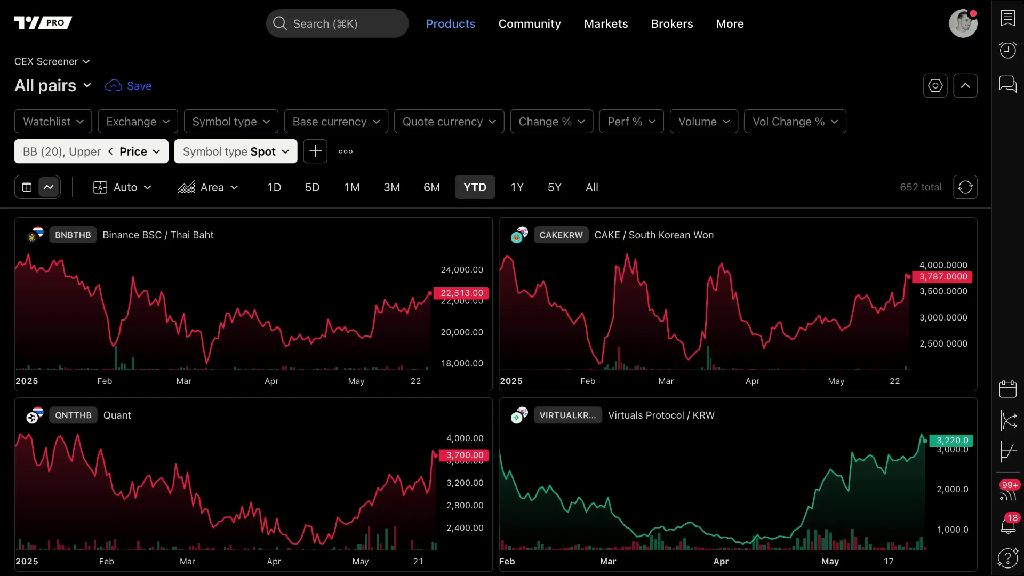
pyautogui.click(432, 188)
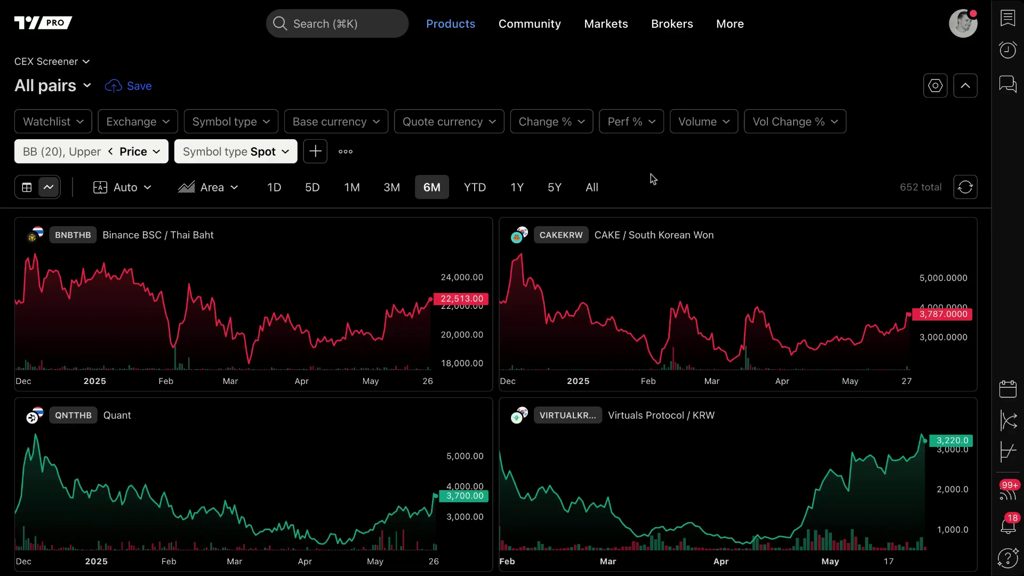
pyautogui.click(28, 190)
# Return to table view and toggle symbol descriptions and currency units off and back on.
pyautogui.click(48, 190)
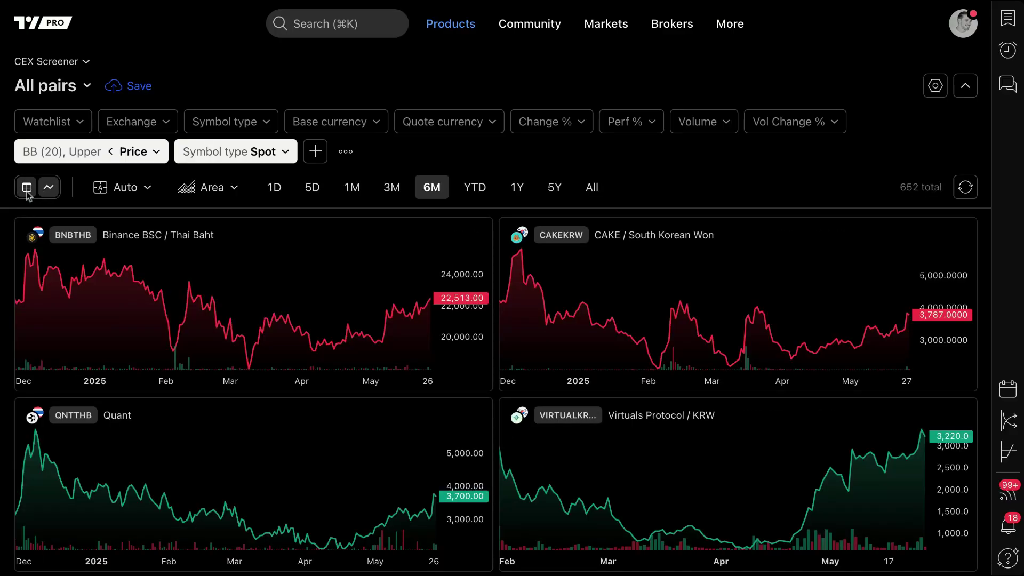
pyautogui.click(27, 192)
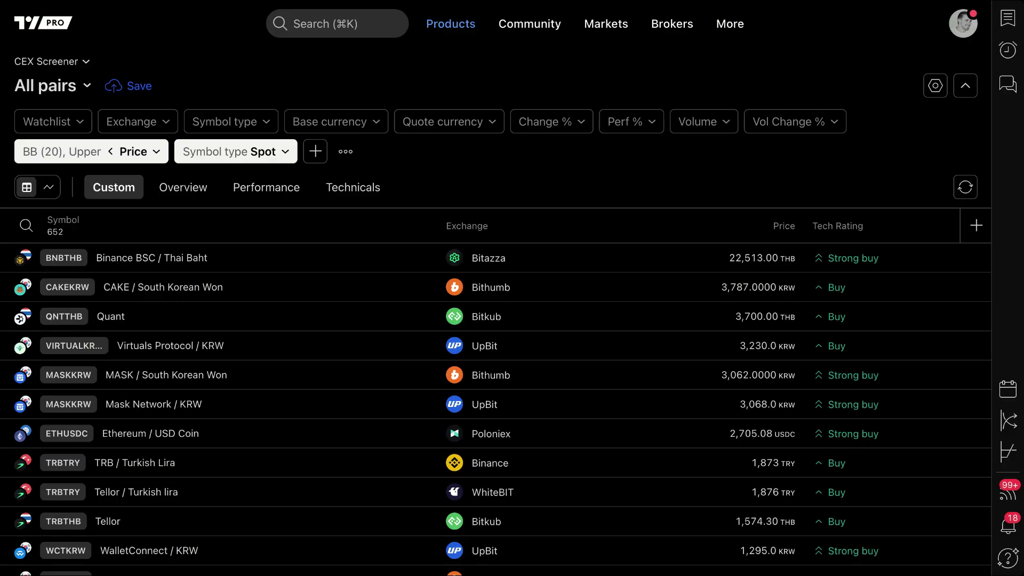
pyautogui.click(935, 87)
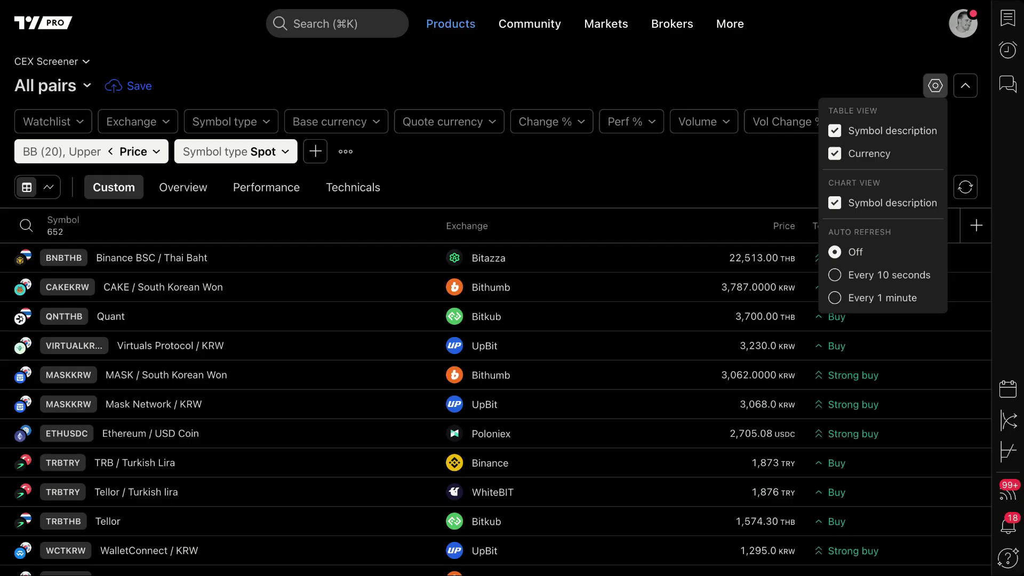
pyautogui.click(892, 135)
pyautogui.click(892, 134)
pyautogui.click(887, 154)
pyautogui.click(887, 154)
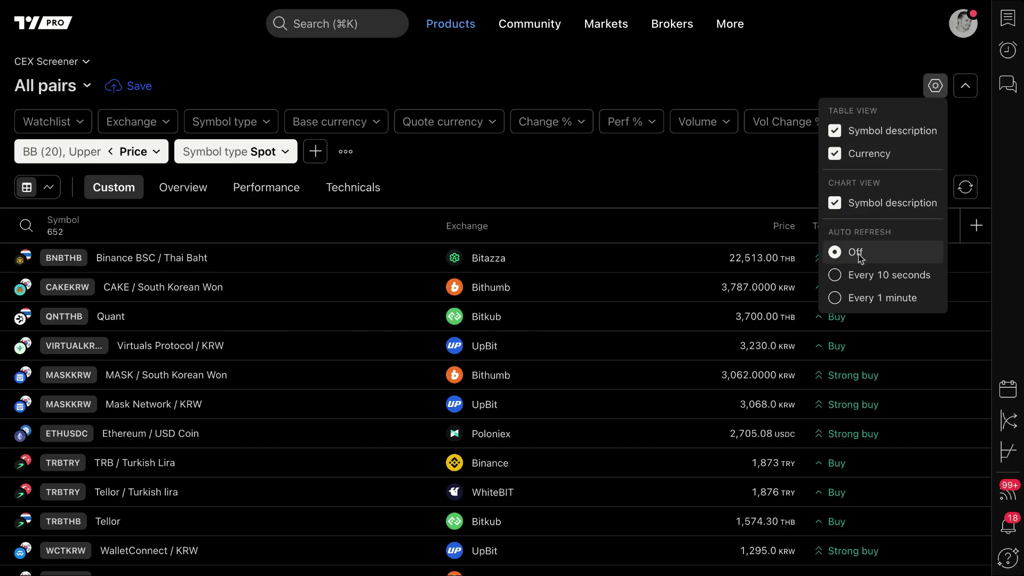
# Try 10-second and 1-minute auto refresh, leave auto refresh off, and close the settings.
pyautogui.click(873, 275)
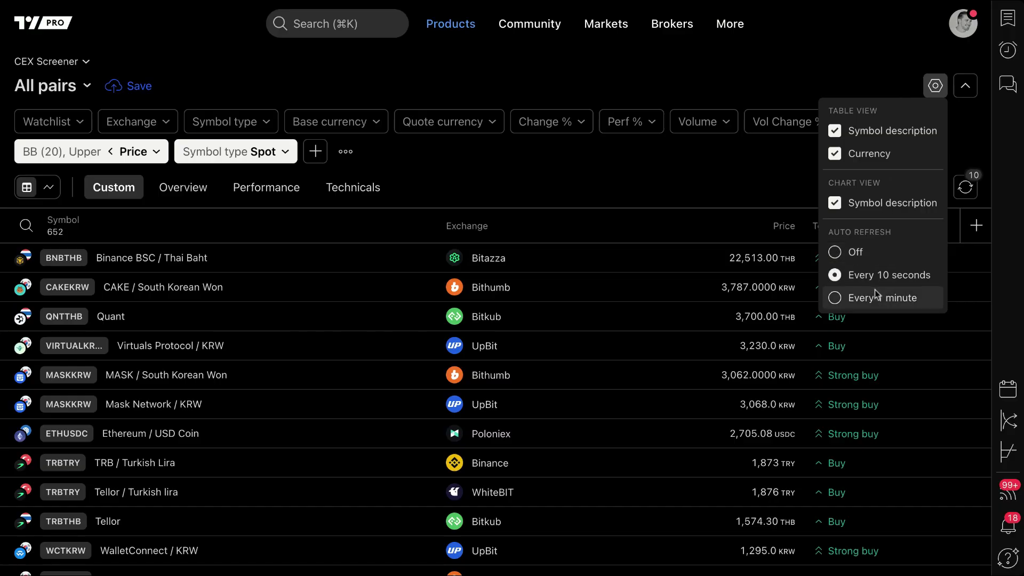
pyautogui.click(875, 297)
pyautogui.click(857, 252)
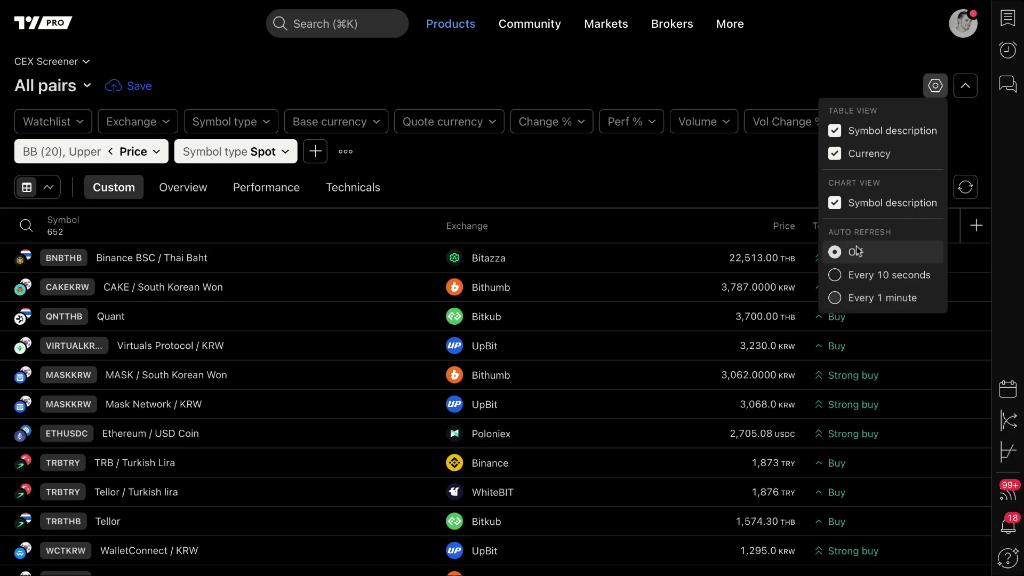
pyautogui.click(878, 276)
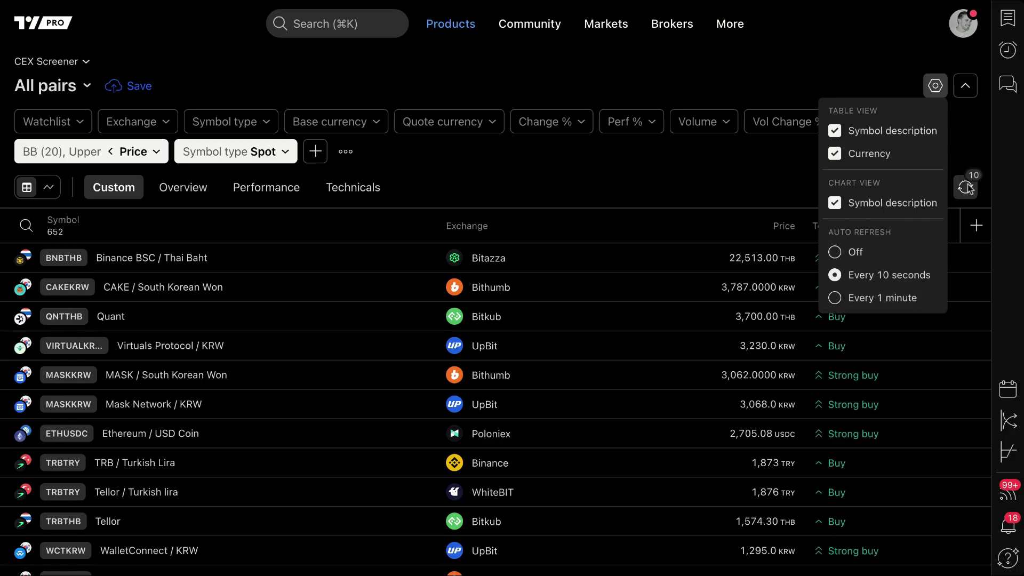
pyautogui.click(872, 296)
pyautogui.click(875, 275)
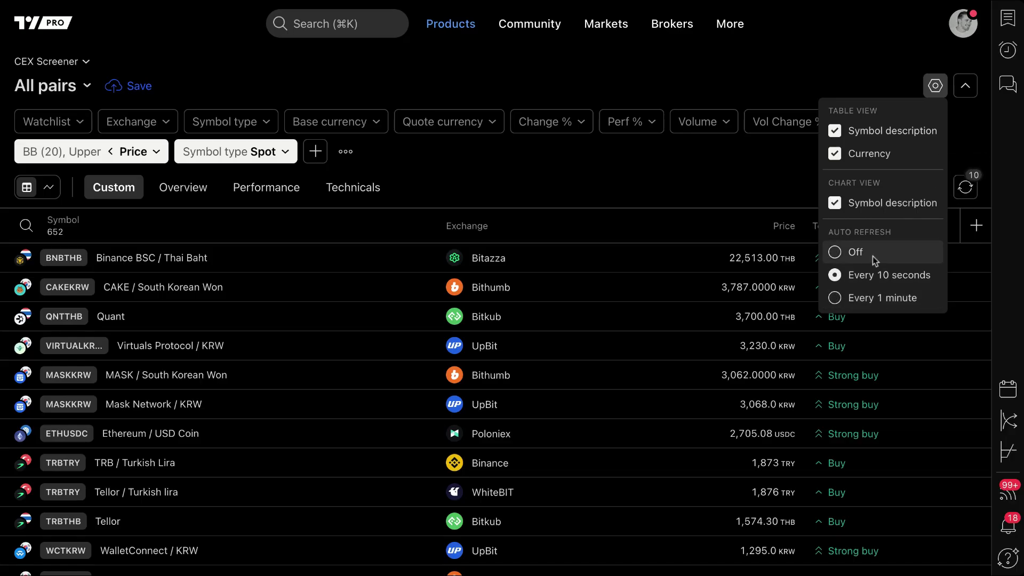
pyautogui.click(873, 255)
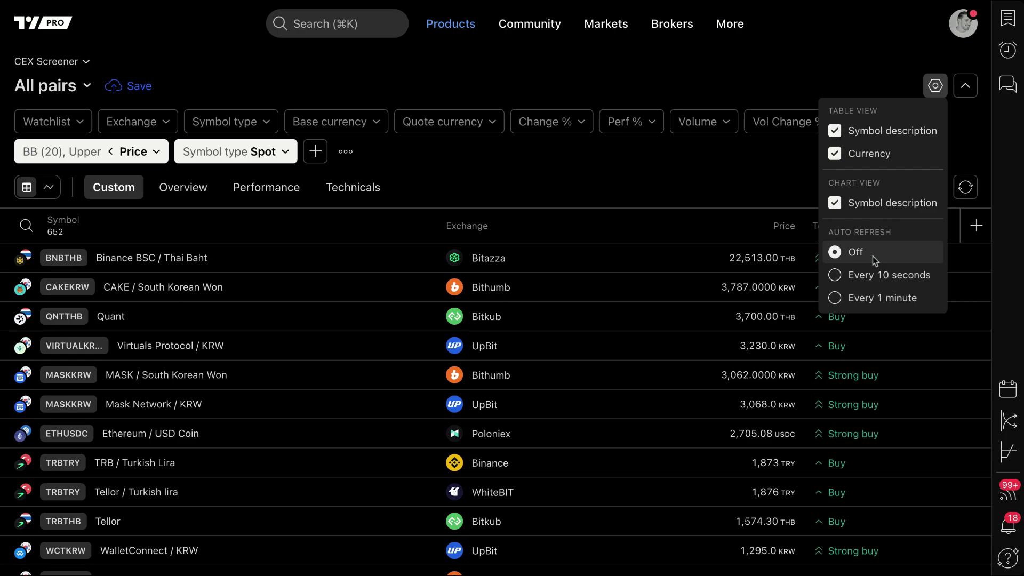
pyautogui.click(760, 172)
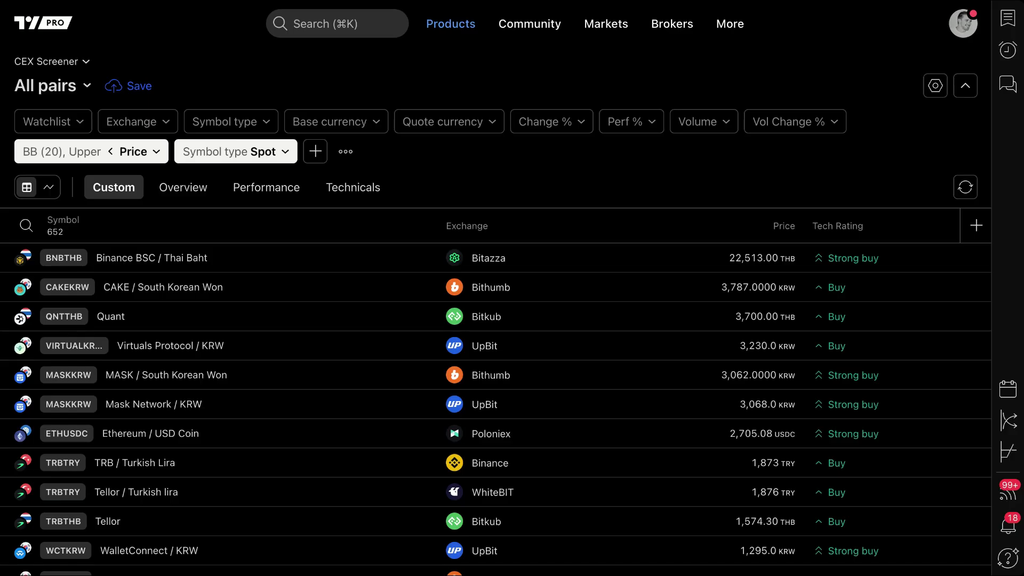
# Look through the screener type list and the All pairs screen options without changing anything.
pyautogui.click(79, 63)
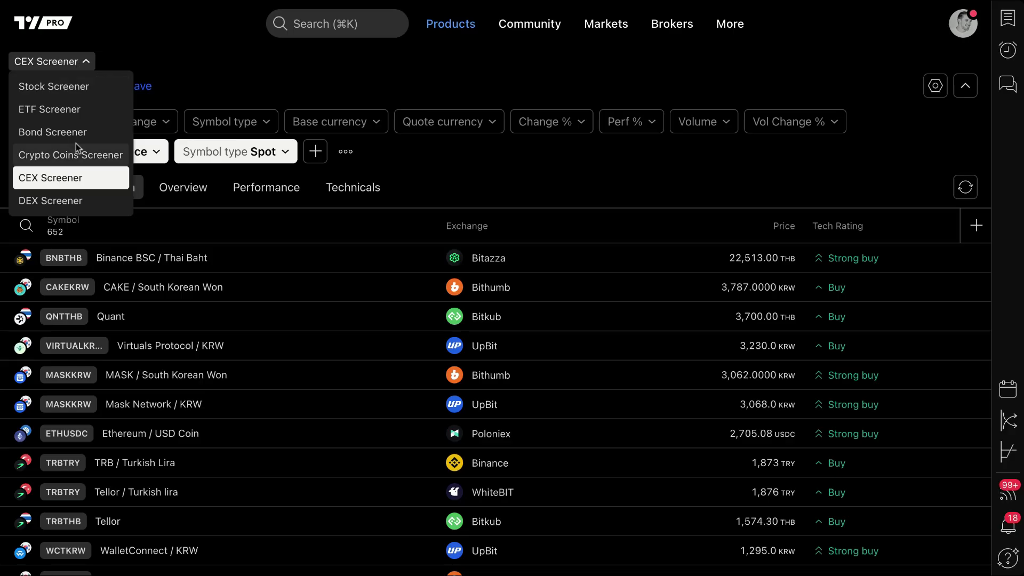
pyautogui.click(117, 39)
pyautogui.click(86, 87)
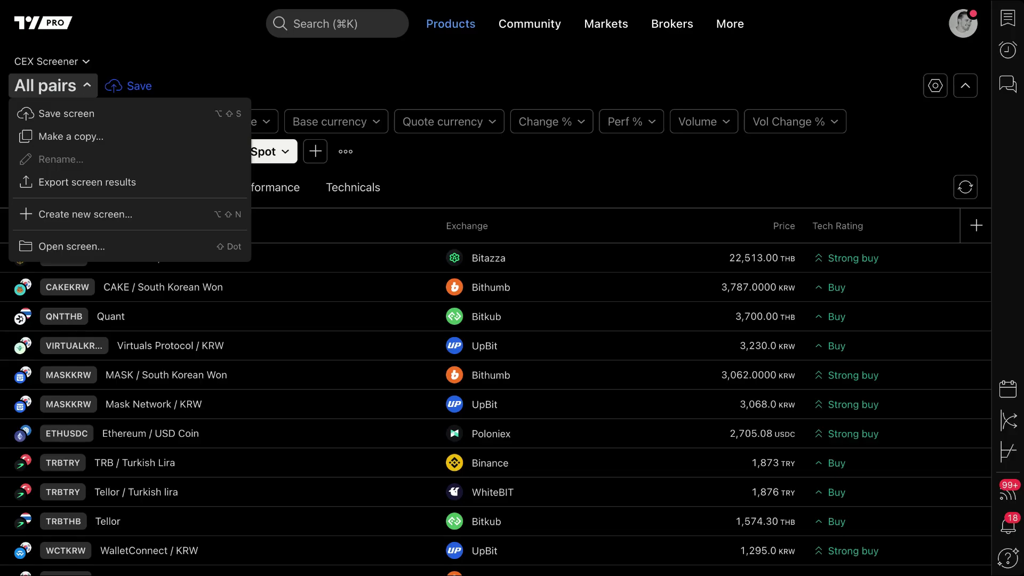
pyautogui.click(169, 51)
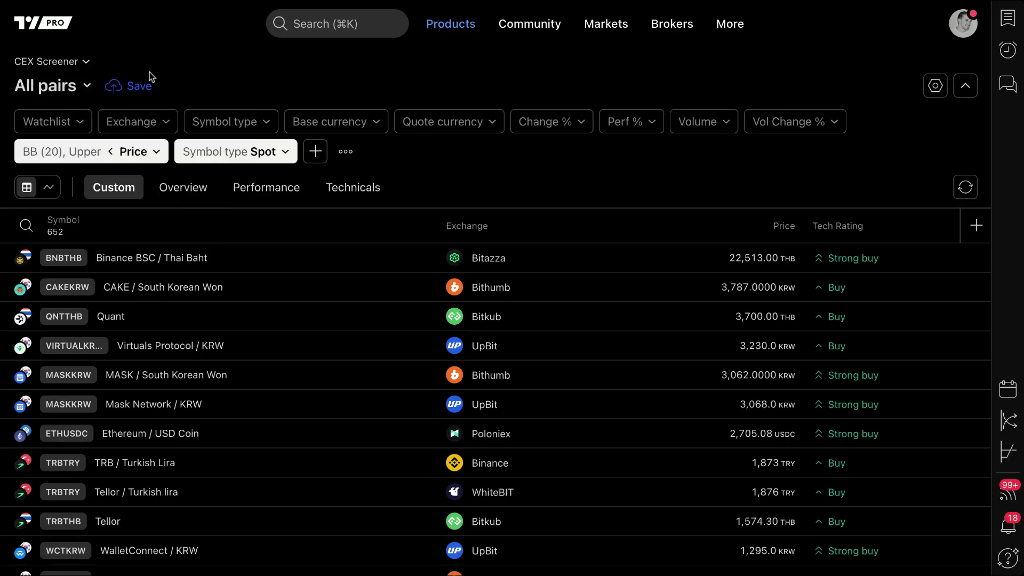
# Save the screen as 'All pairs copy' and check its options menu.
pyautogui.click(133, 90)
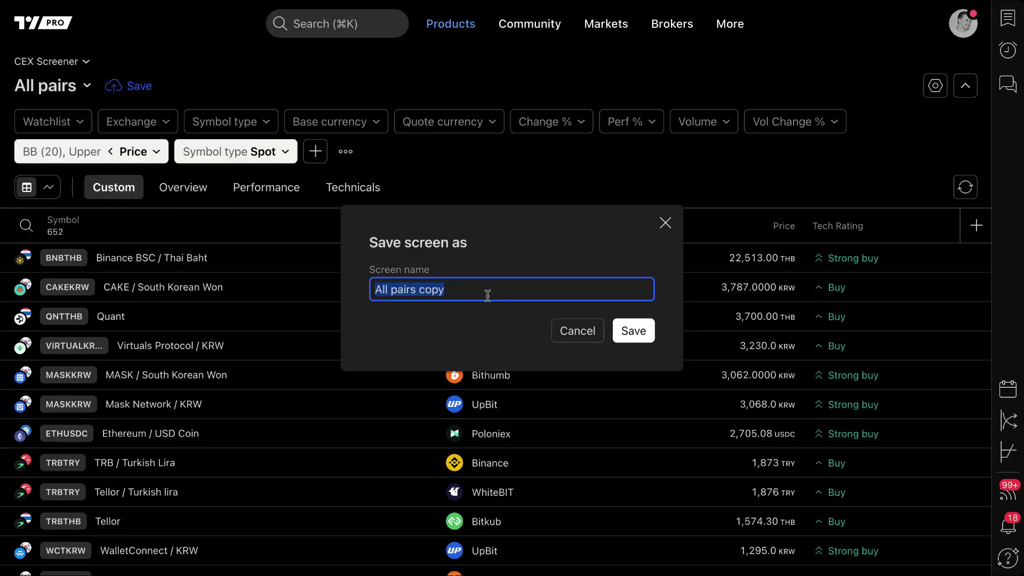
pyautogui.click(638, 329)
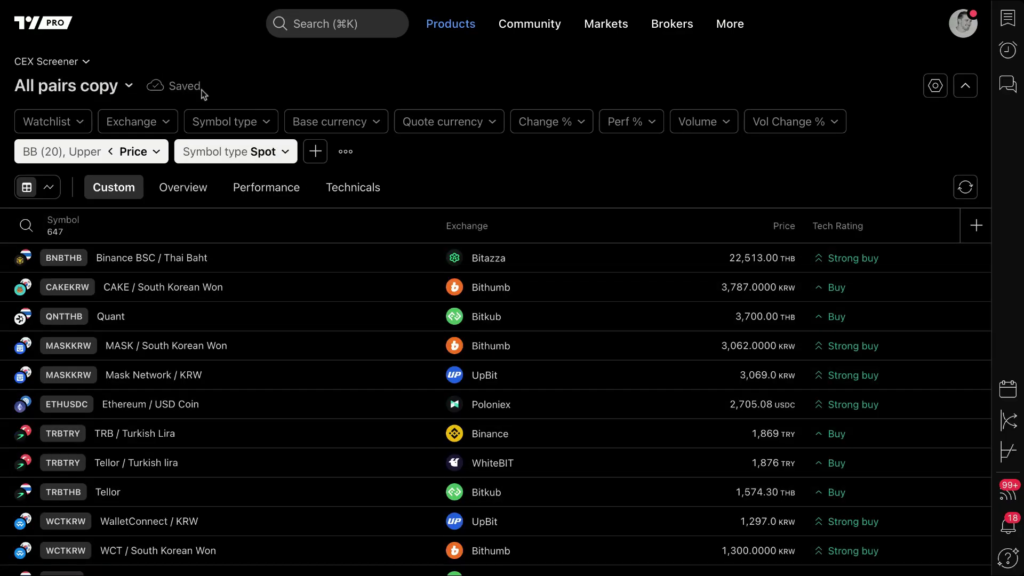
pyautogui.click(100, 94)
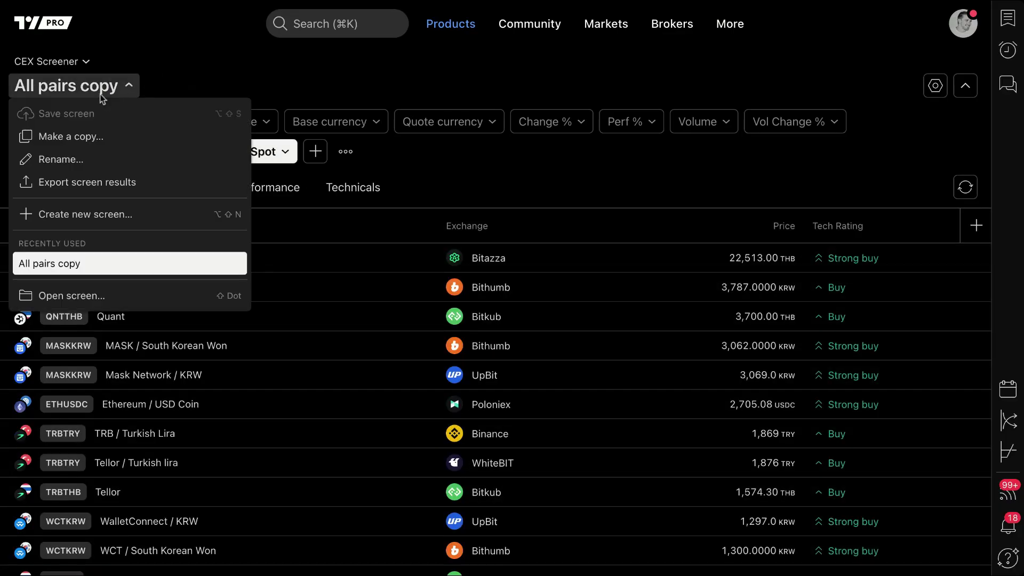
pyautogui.click(212, 71)
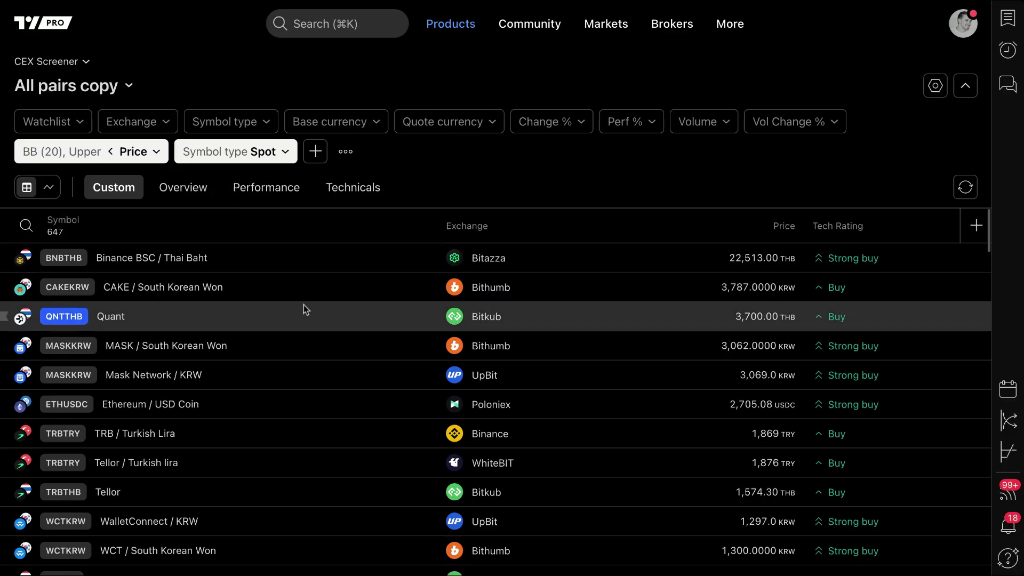
pyautogui.scroll(-15, 303, 305)
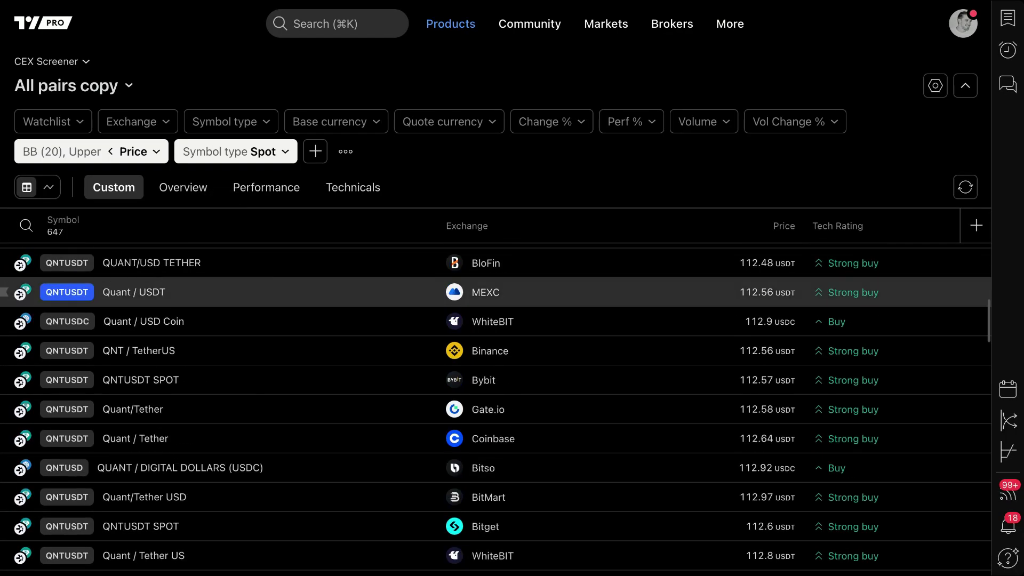
pyautogui.scroll(15, 303, 292)
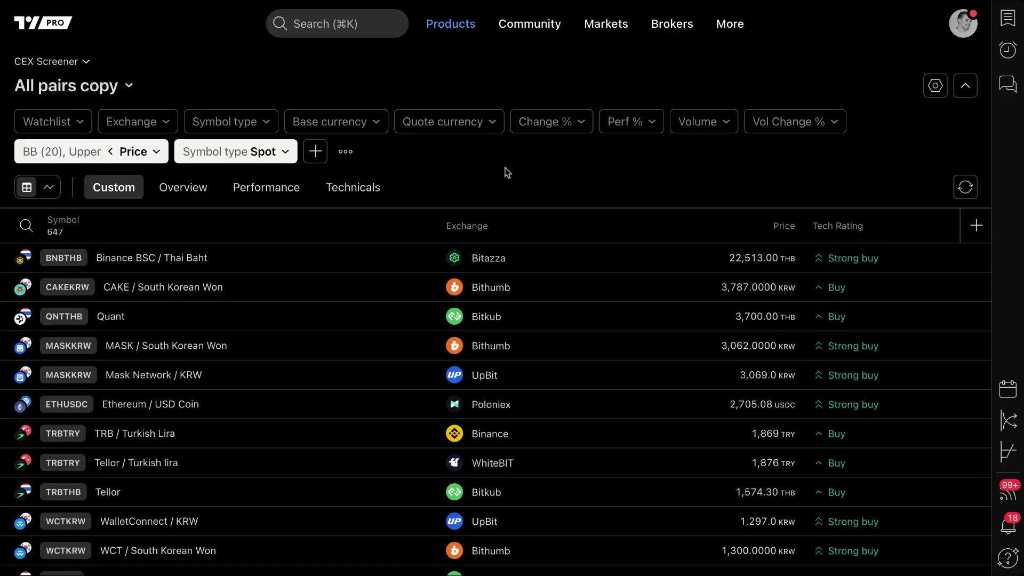